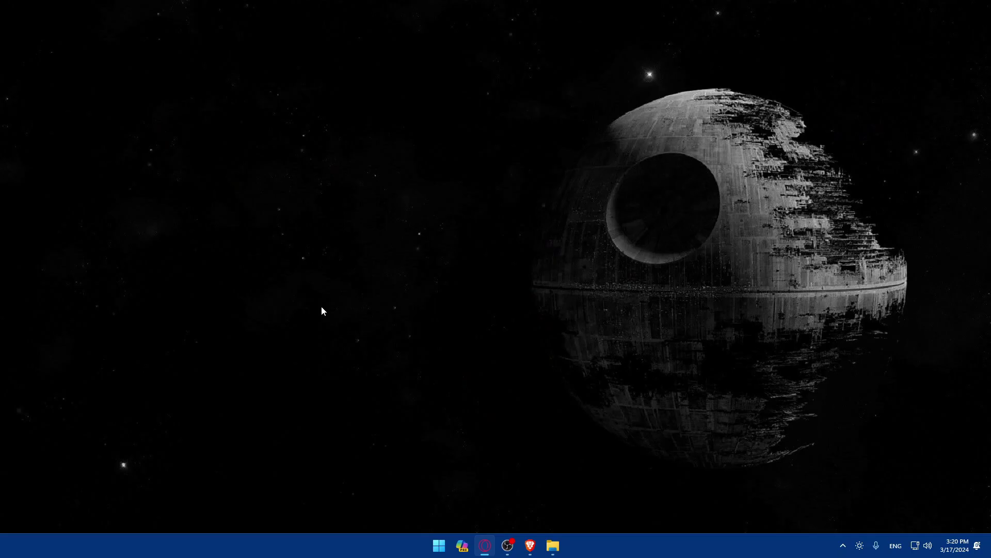
# Move the Brave taskbar icon ahead of OBS and launch Brave
pyautogui.moveTo(530, 545); pyautogui.dragTo(571, 546)
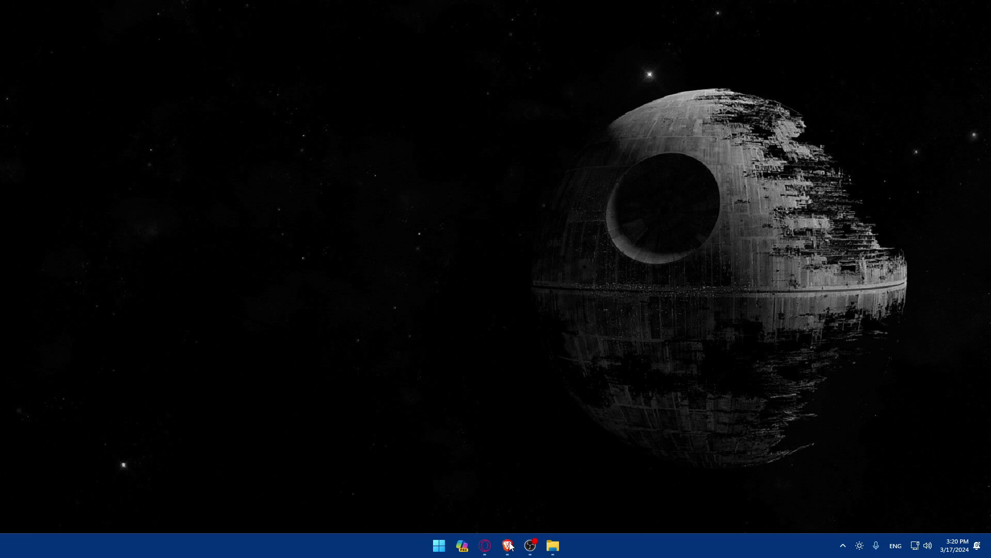
pyautogui.click(552, 545)
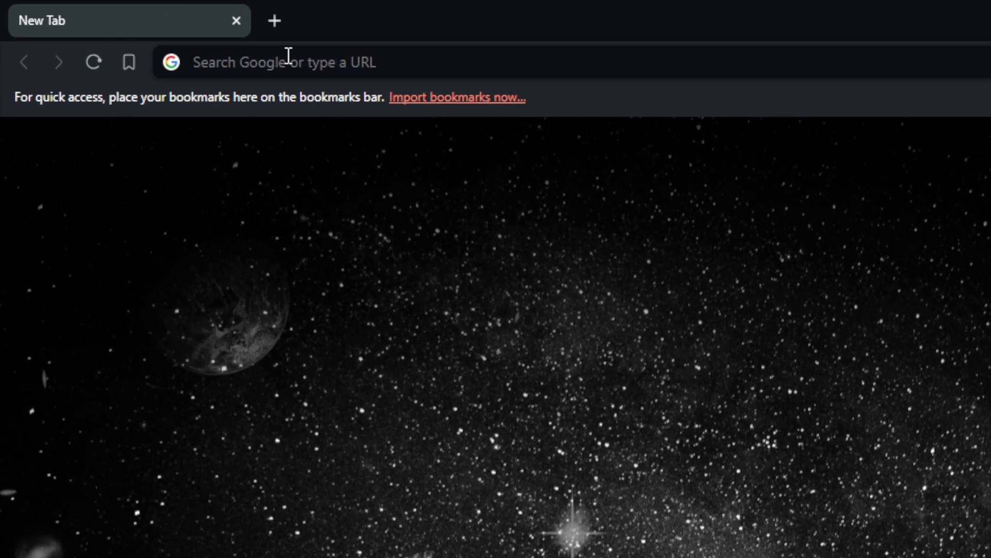
# Load crypto.com in Brave, correcting the misspelled address along the way
pyautogui.click(144, 29)
pyautogui.write('cyp')
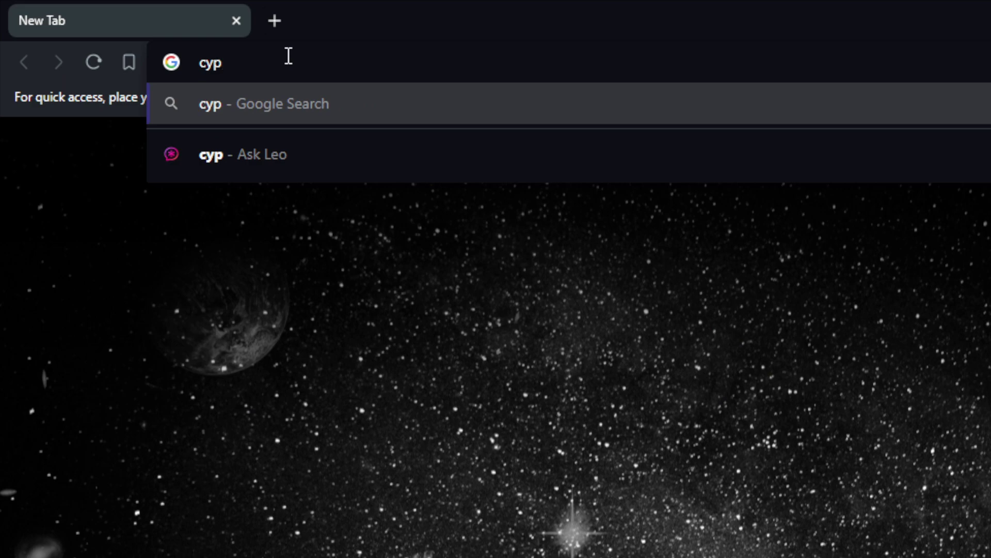
pyautogui.write('to')
pyautogui.press('BackSpace')
pyautogui.press('BackSpace')
pyautogui.press('BackSpace')
pyautogui.press('BackSpace')
pyautogui.write('rpto')
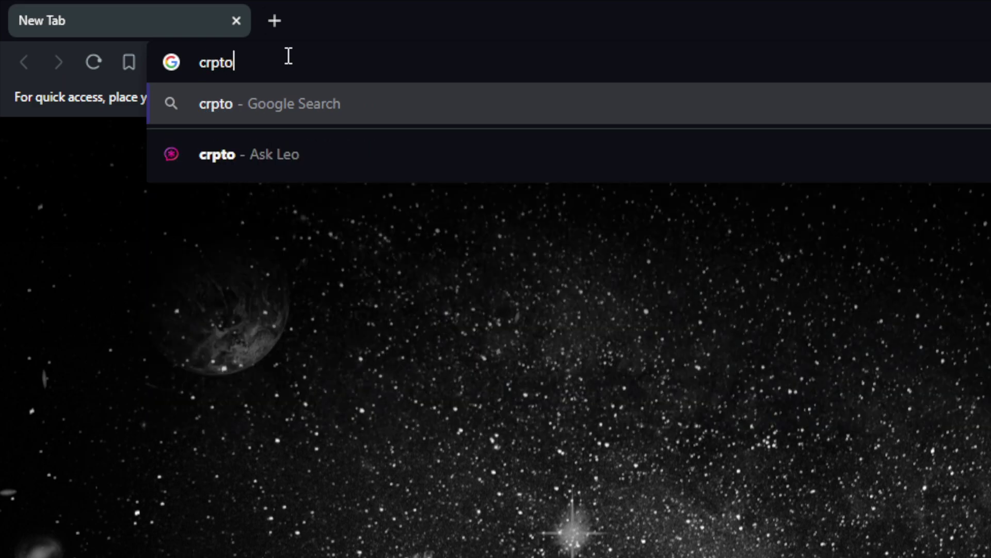
pyautogui.press('BackSpace')
pyautogui.press('BackSpace')
pyautogui.press('BackSpace')
pyautogui.write('ypto.com')
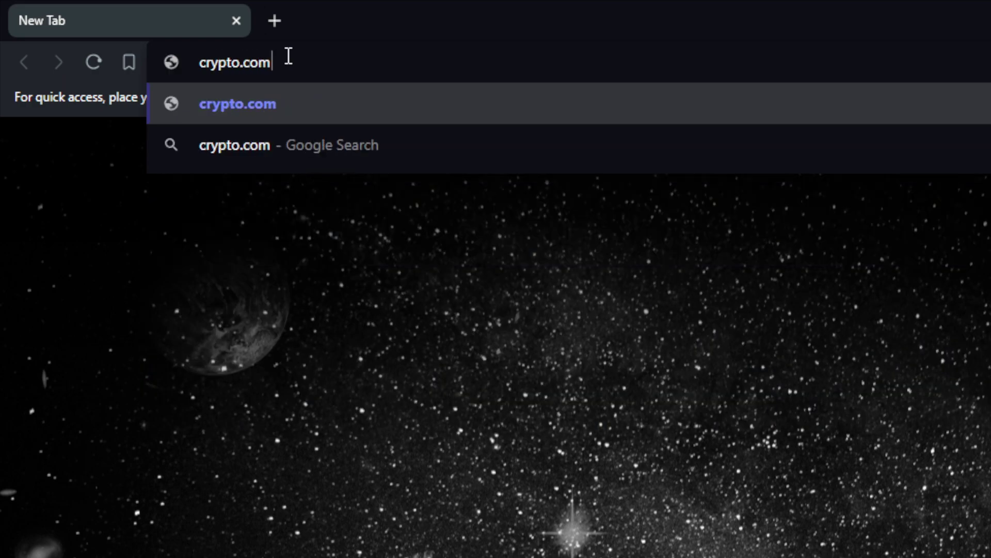
pyautogui.press('Return')
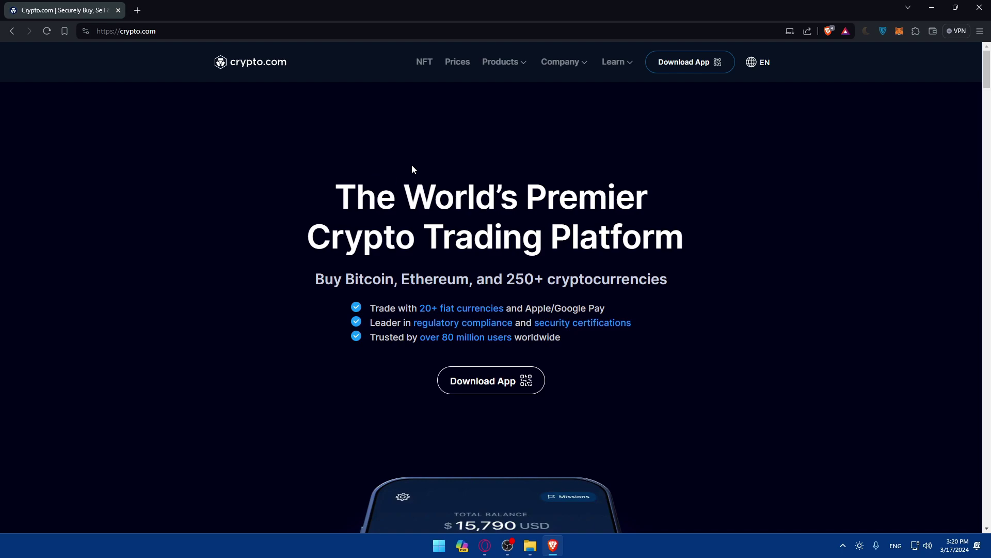
pyautogui.scroll(-2, 440, 164)
pyautogui.scroll(2, 519, 150)
pyautogui.scroll(-12, 515, 312)
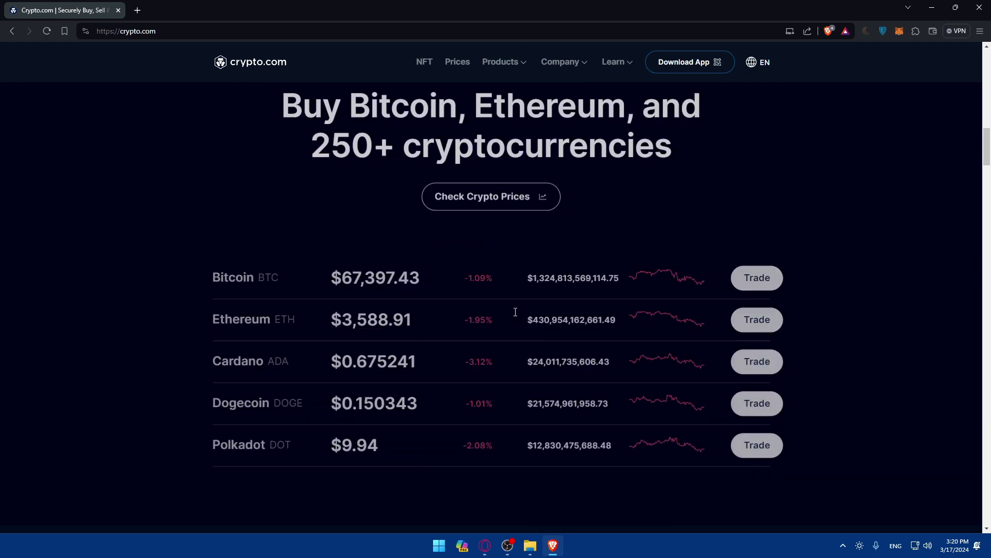
pyautogui.scroll(-15, 515, 315)
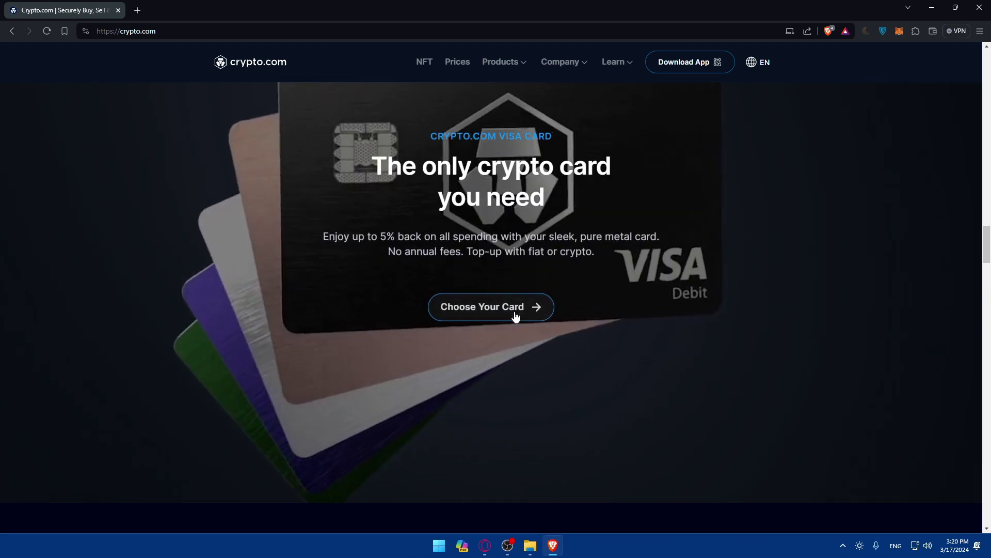
pyautogui.scroll(-5, 515, 311)
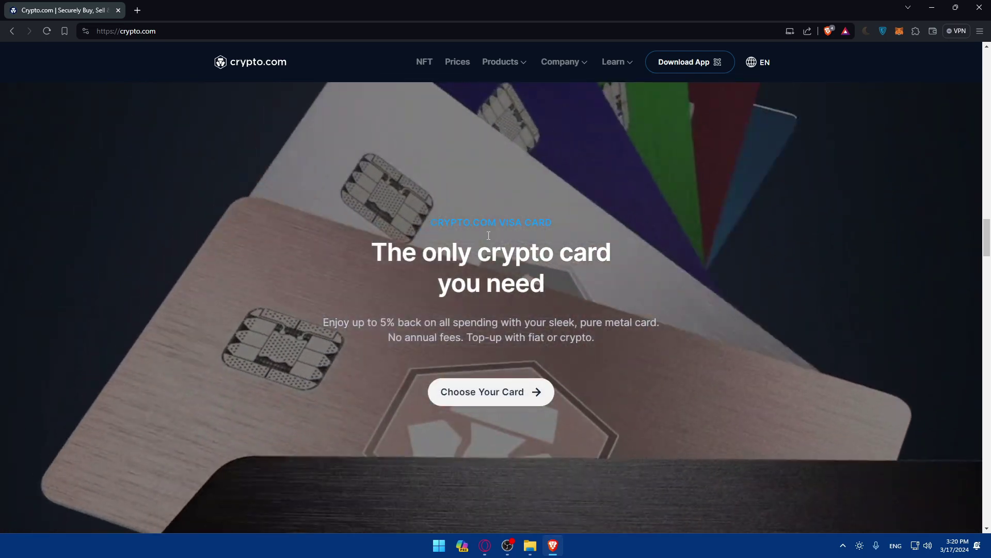
pyautogui.scroll(-15, 528, 259)
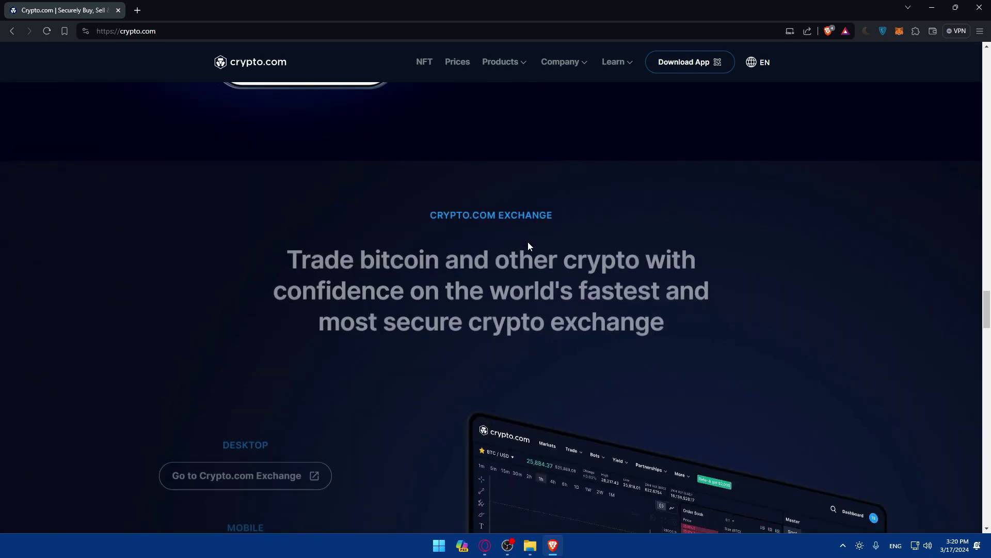
pyautogui.scroll(20, 528, 246)
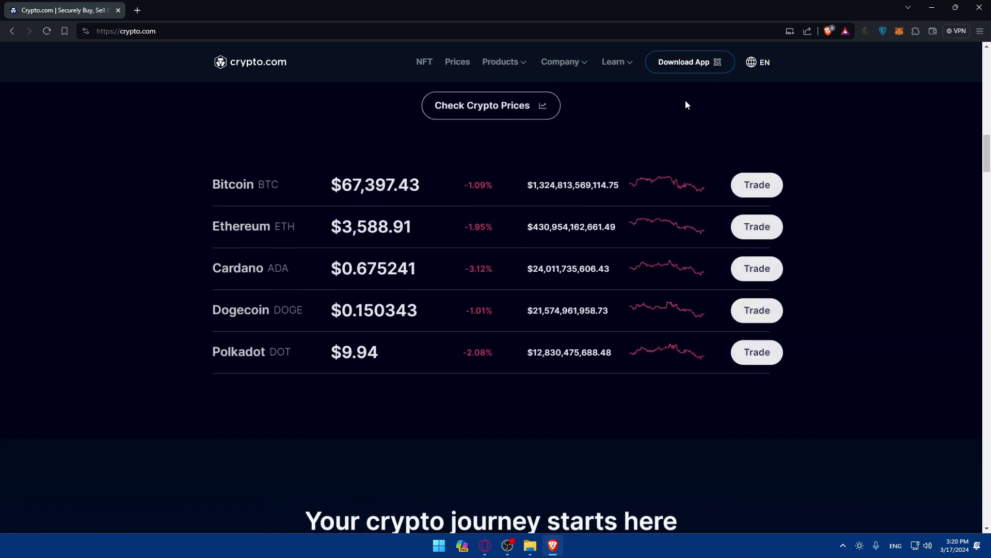
pyautogui.moveTo(696, 72)
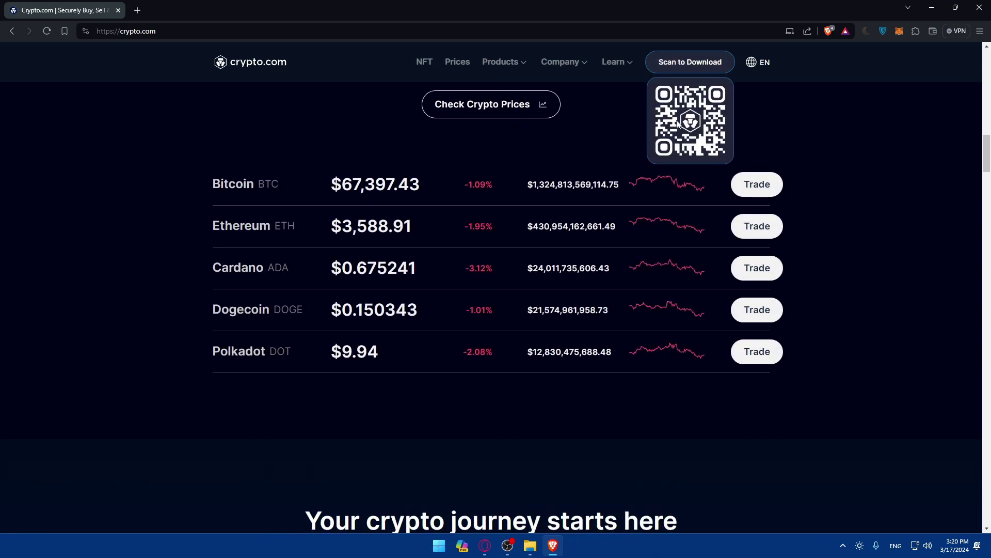
pyautogui.scroll(10, 696, 63)
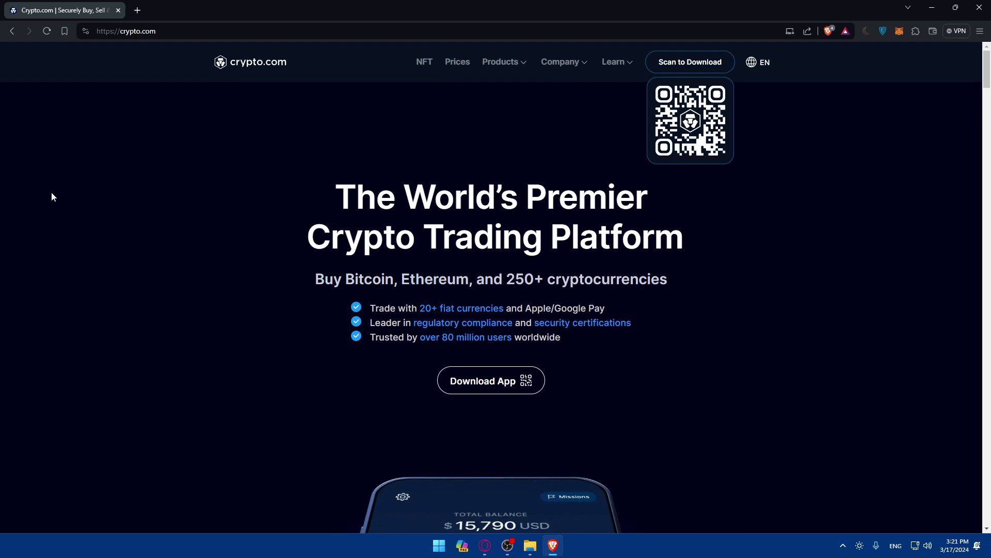
# Search the web for 'crypto.com login' and open the Crypto.com OAuth login page
pyautogui.click(186, 35)
pyautogui.hotkey('ctrl', 'c')
pyautogui.press('BackSpace')
pyautogui.hotkey('ctrl', 'v')
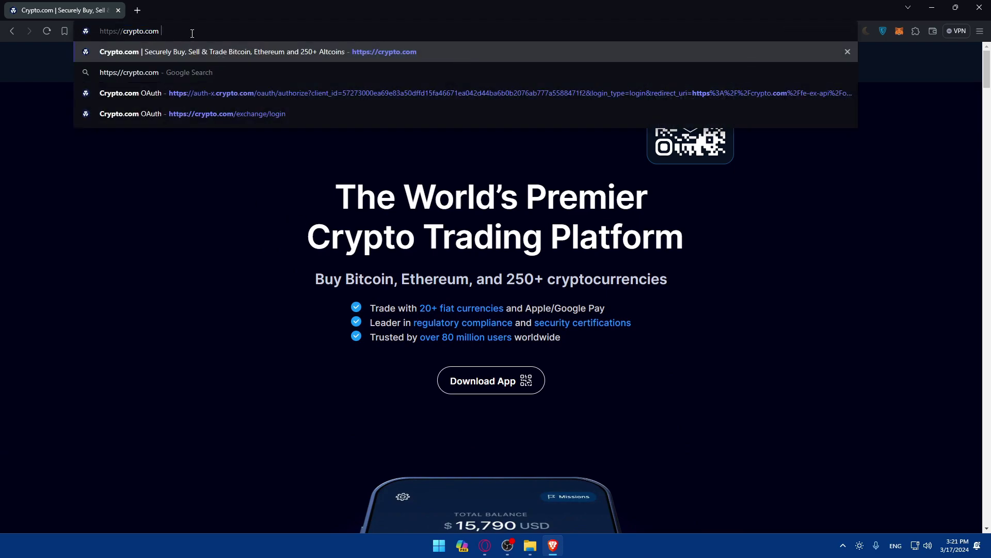
pyautogui.write('login')
pyautogui.press('Return')
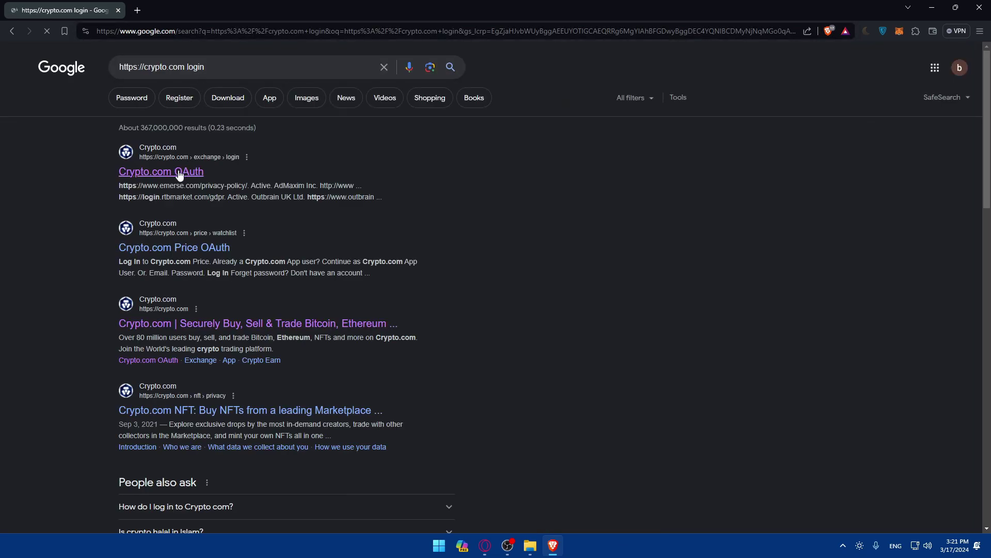
pyautogui.click(179, 174)
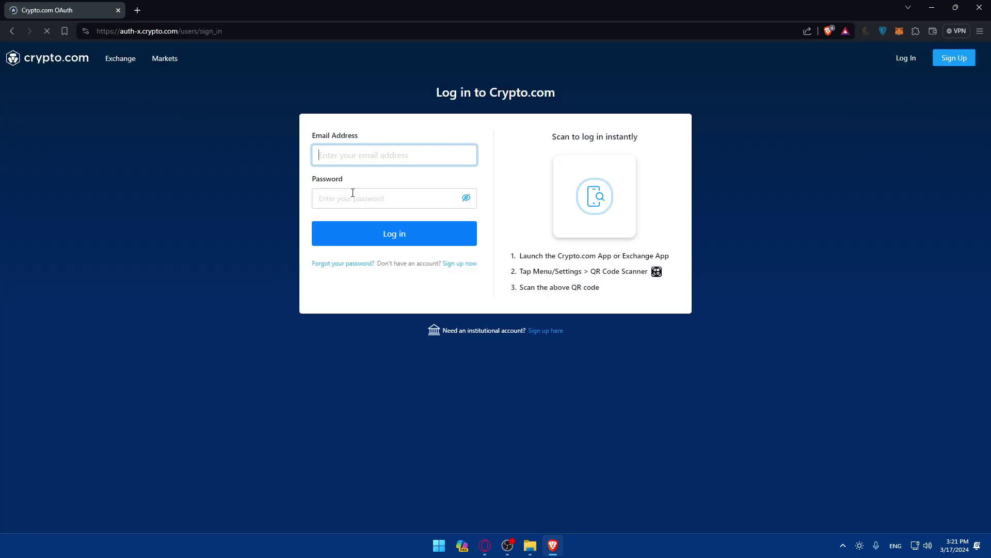
# Try logging in with the saved email and a password, then switch to 'Sign up now'
pyautogui.click(341, 157)
pyautogui.click(356, 202)
pyautogui.click(363, 153)
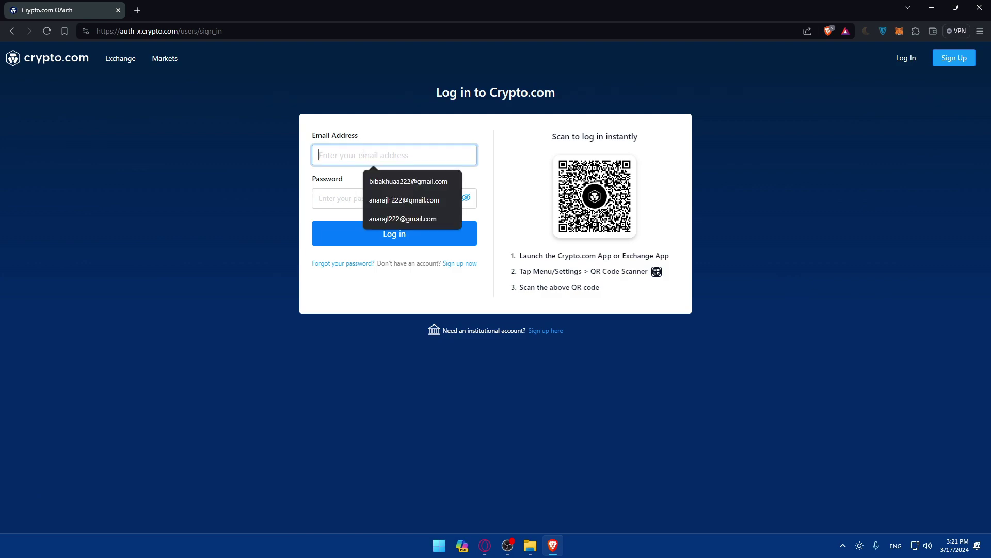
pyautogui.click(391, 183)
pyautogui.click(353, 200)
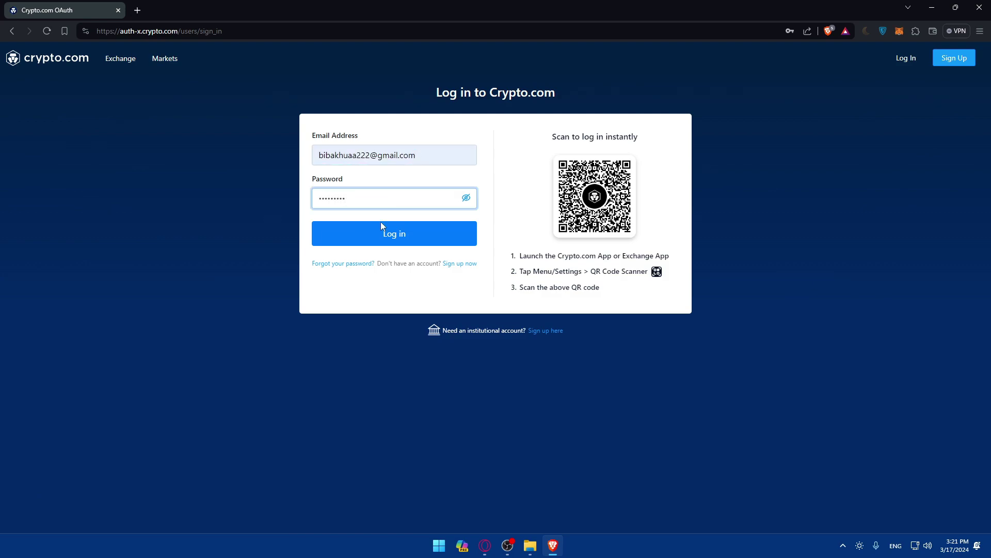
pyautogui.click(386, 231)
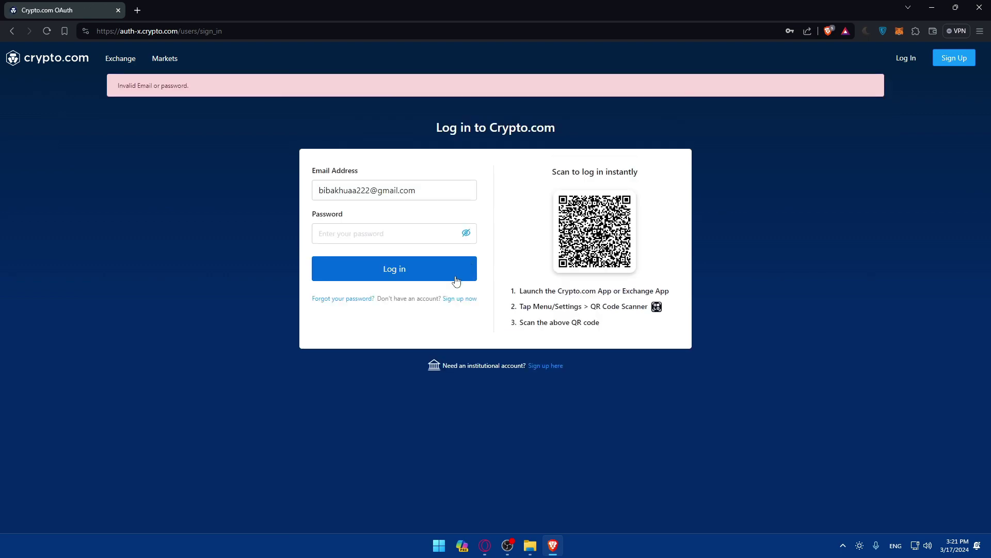
pyautogui.click(459, 298)
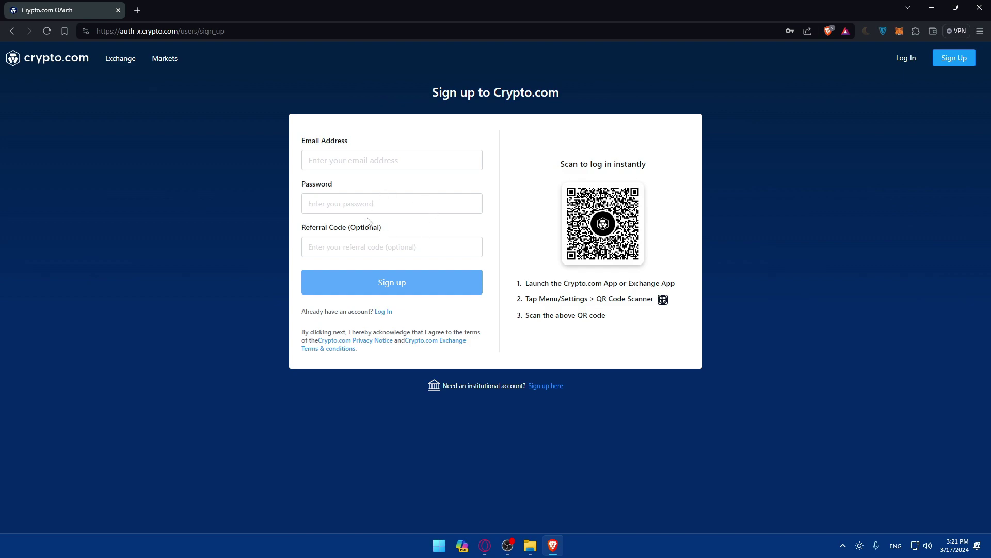
# Fill the sign-up form with the saved email and a new password, then submit it
pyautogui.click(353, 158)
pyautogui.click(391, 179)
pyautogui.click(351, 203)
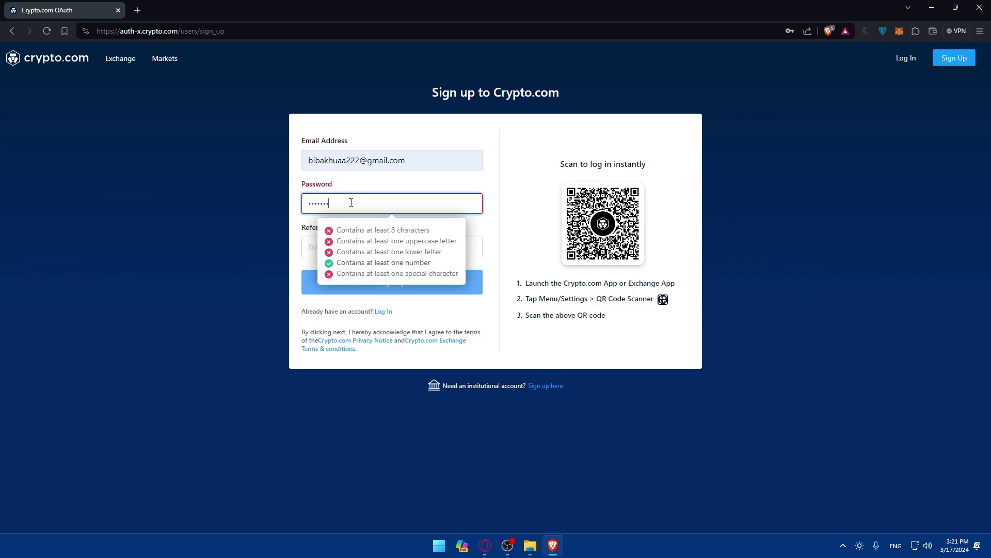
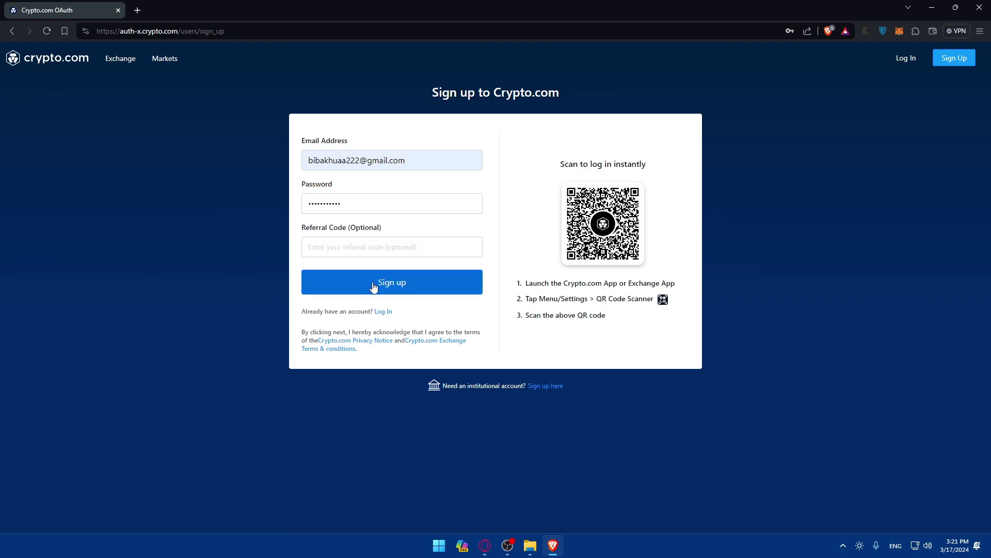
pyautogui.click(373, 285)
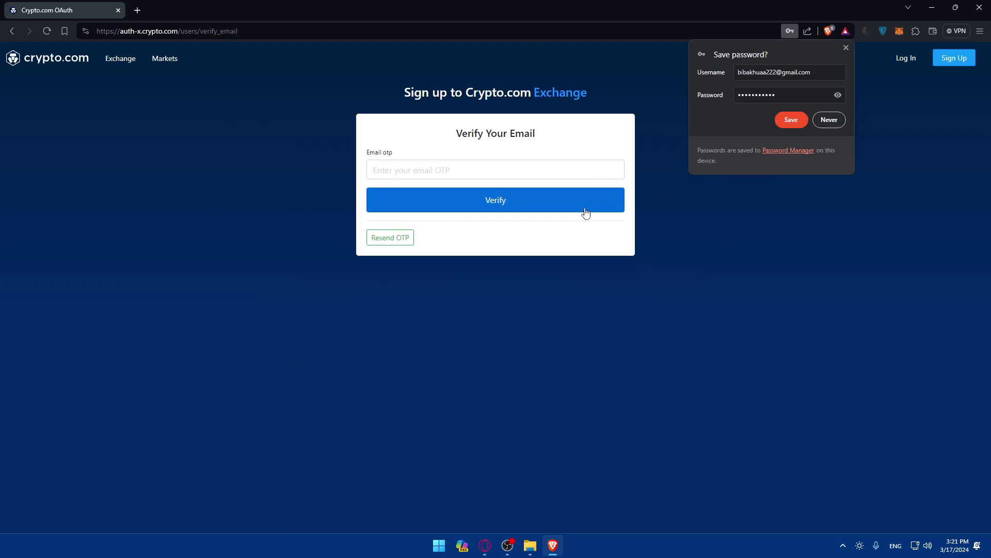
# Save the login in Brave, then enter the emailed verification code into Email otp and verify
pyautogui.click(793, 117)
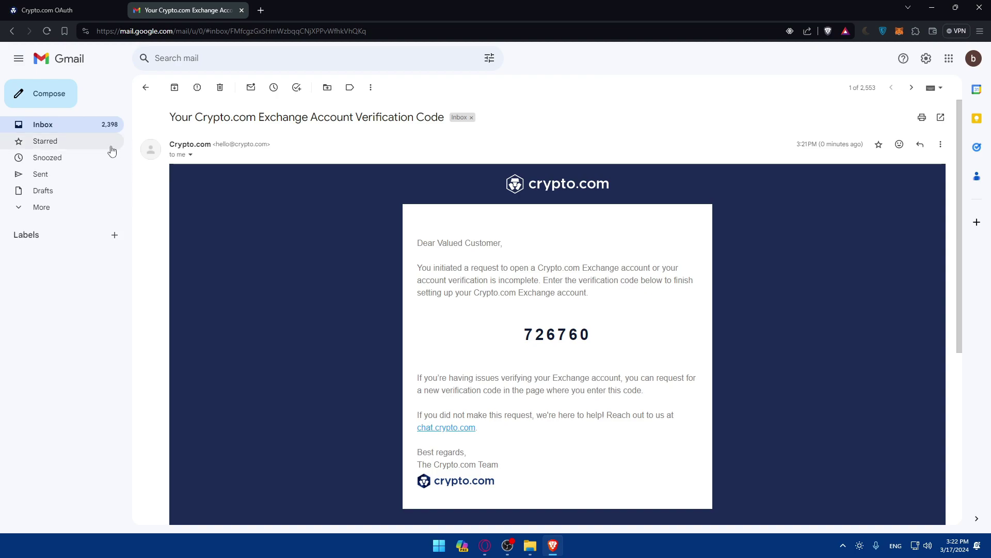
pyautogui.click(62, 10)
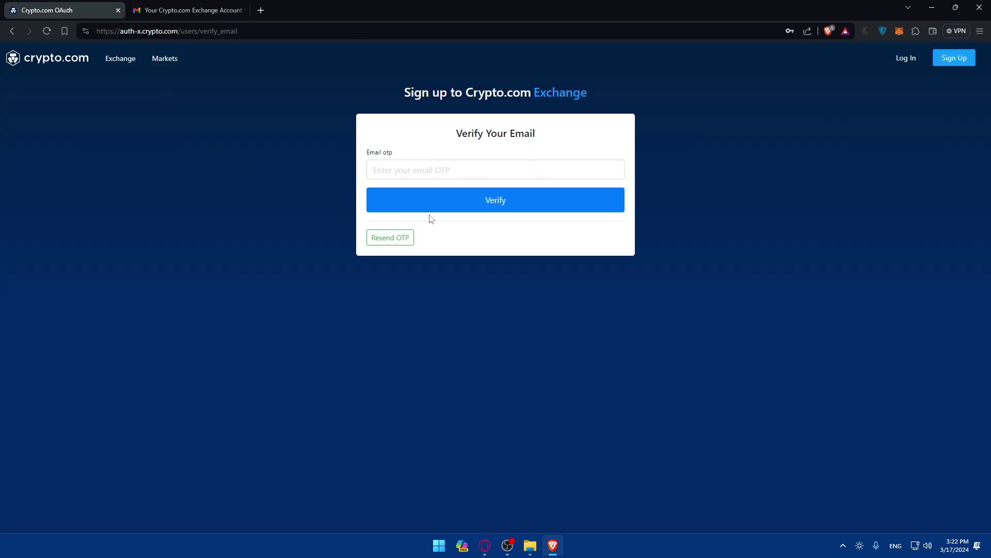
pyautogui.click(438, 166)
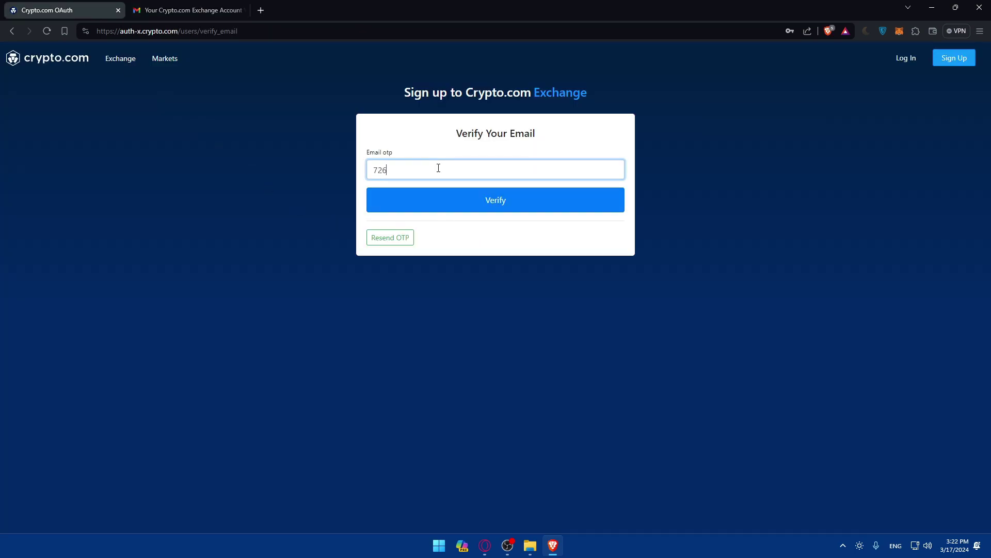
pyautogui.click(472, 198)
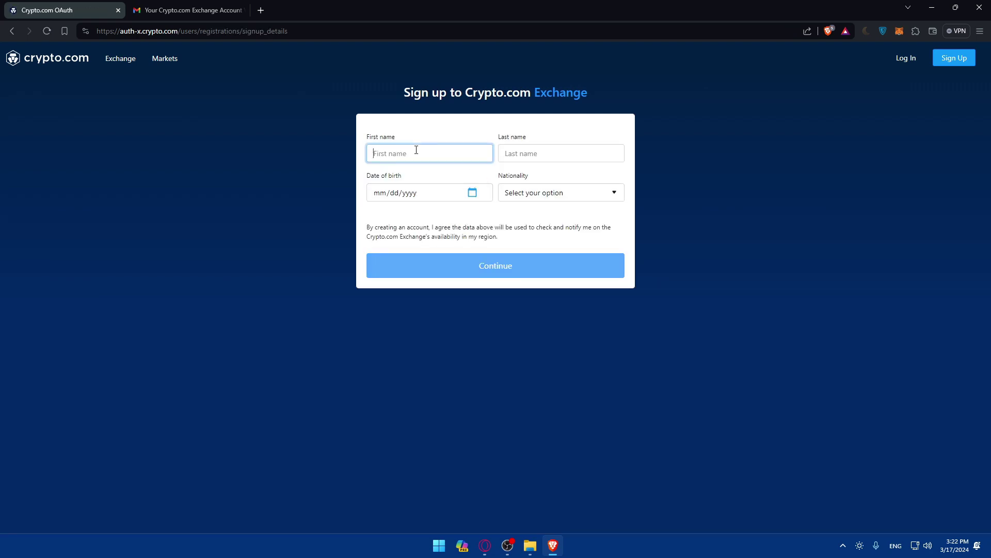
# Enter a first name, last name and date of birth 02/02/2002
pyautogui.write('mro')
pyautogui.click(531, 153)
pyautogui.write('Omix')
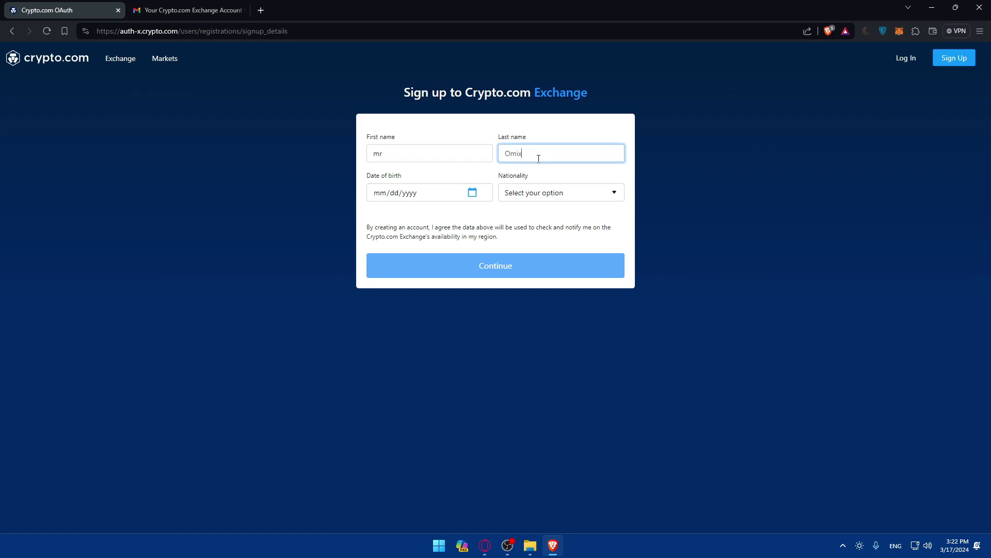
pyautogui.click(367, 154)
pyautogui.write('Test')
pyautogui.click(430, 193)
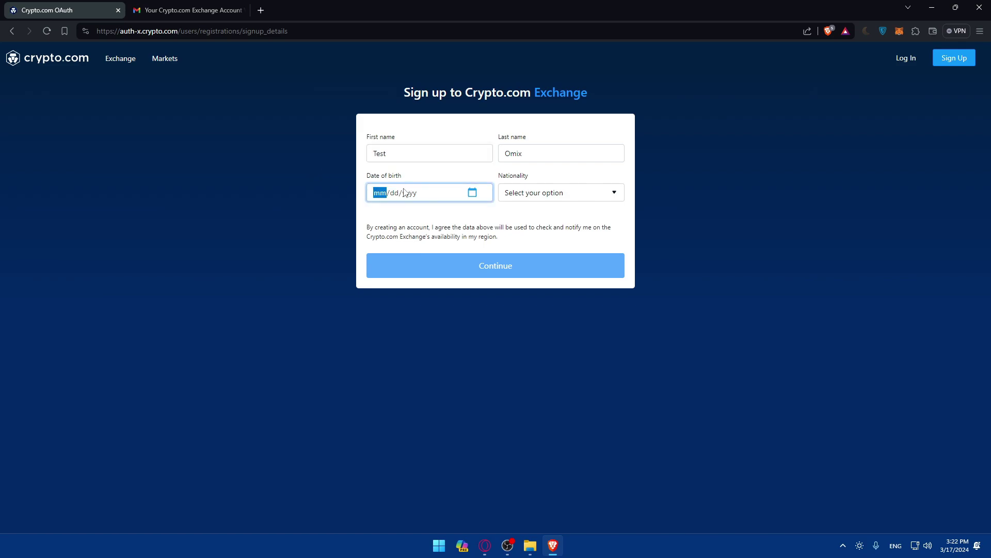
pyautogui.write('02/02/2002')
# Choose Morocco as nationality, pass the reCAPTCHA and submit the personal details
pyautogui.click(536, 196)
pyautogui.write('mor')
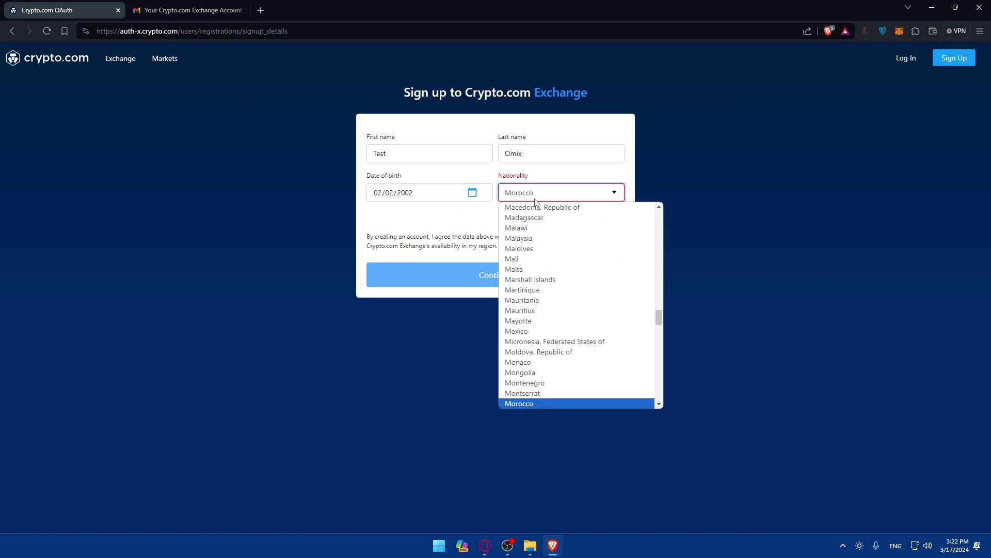
pyautogui.click(526, 403)
pyautogui.click(450, 269)
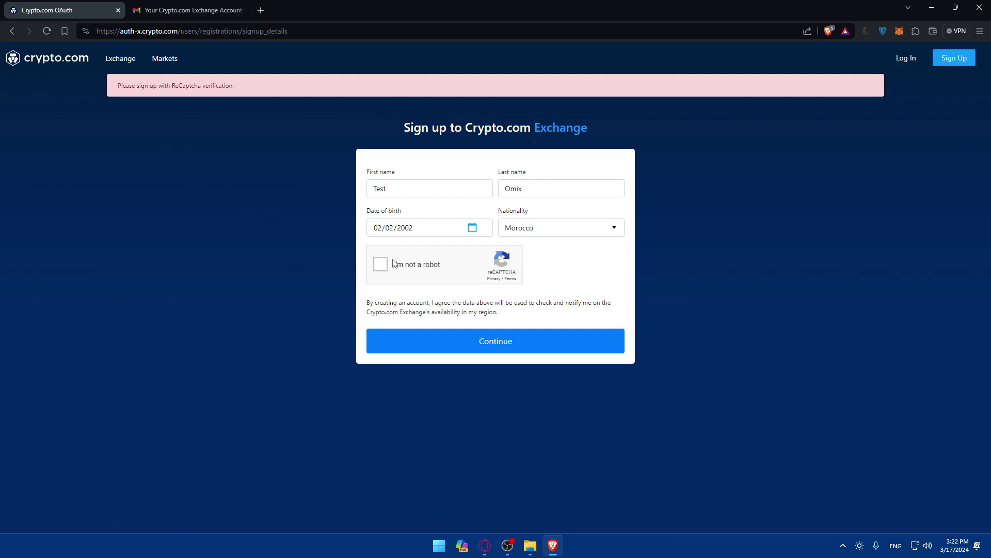
pyautogui.click(388, 266)
pyautogui.click(438, 338)
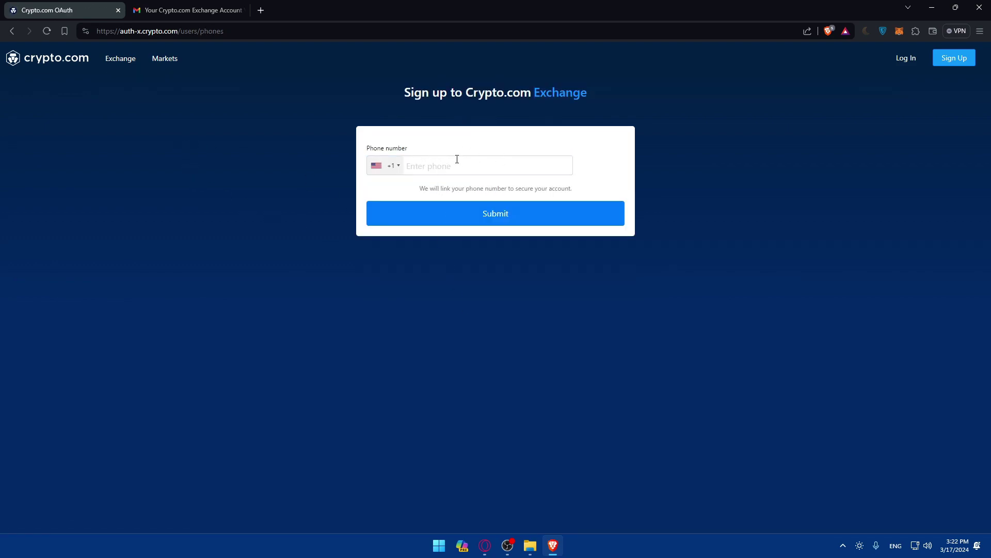
pyautogui.click(485, 546)
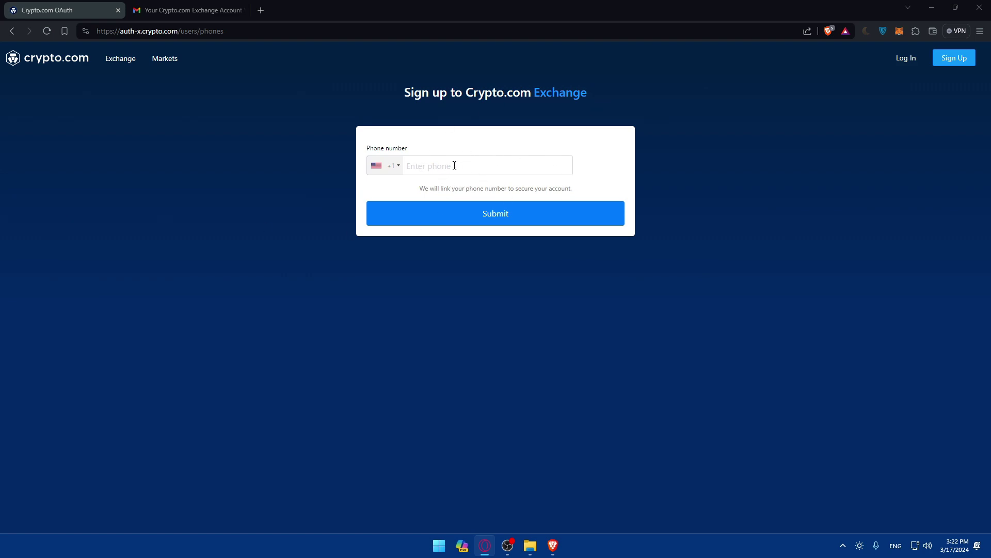
pyautogui.click(465, 170)
pyautogui.write('2025550100')
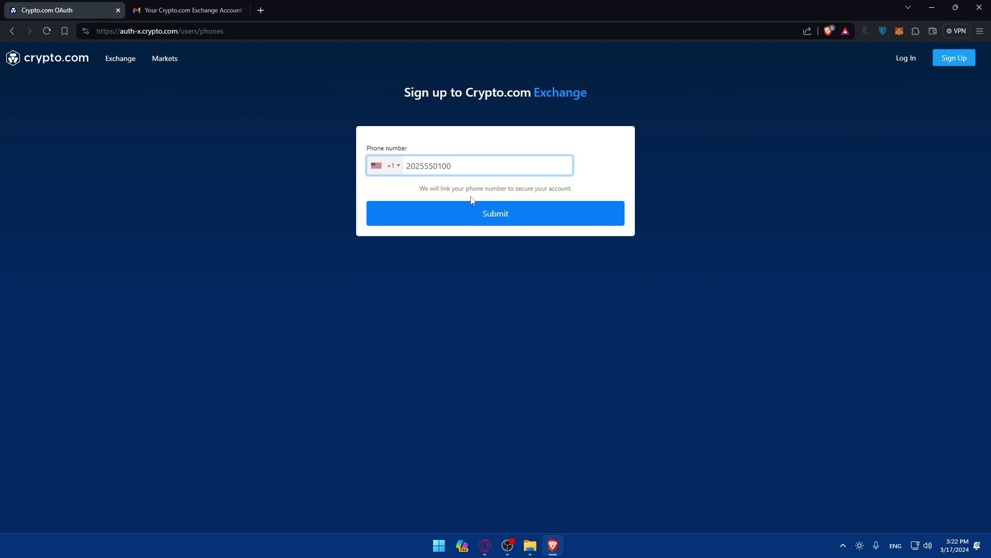
pyautogui.click(473, 203)
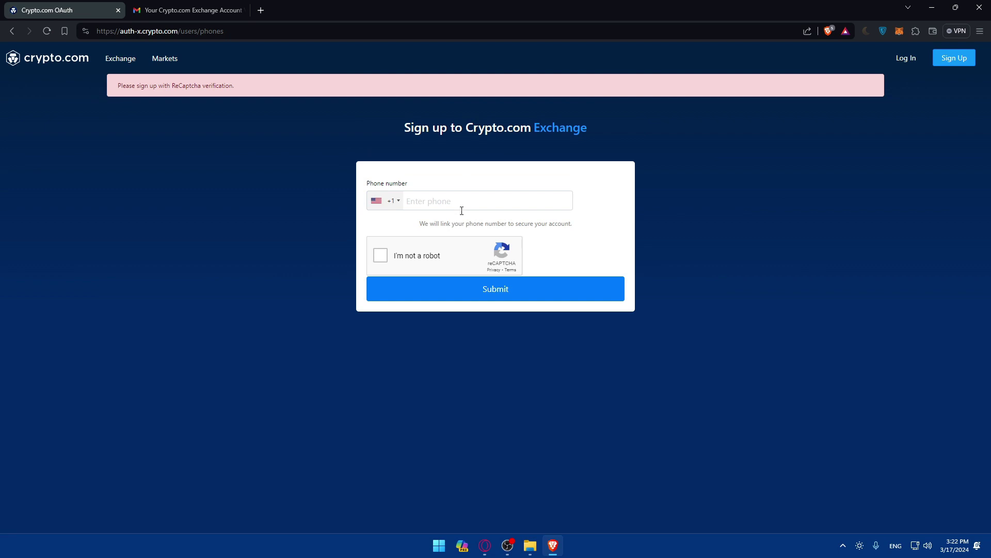
pyautogui.click(451, 201)
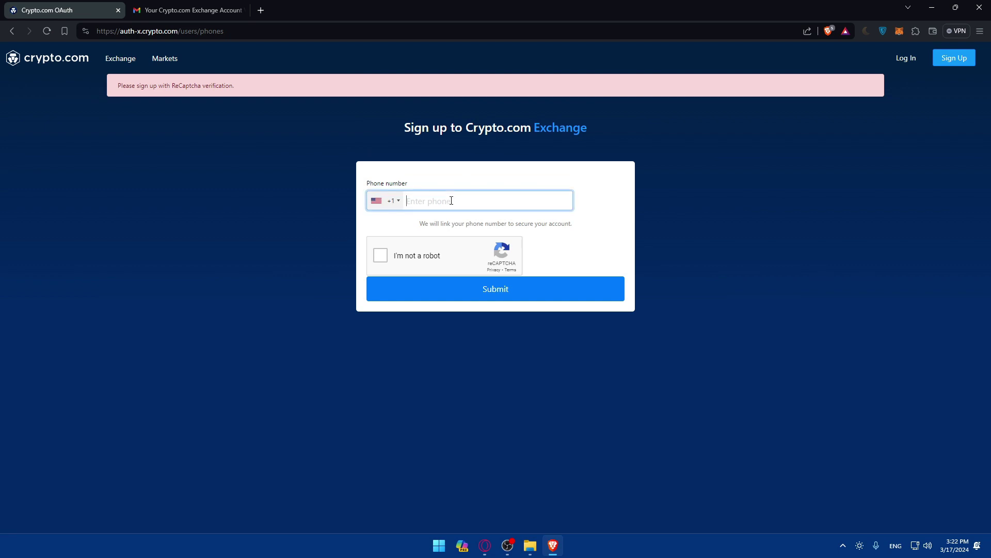
pyautogui.write('20')
pyautogui.click(381, 255)
pyautogui.click(419, 292)
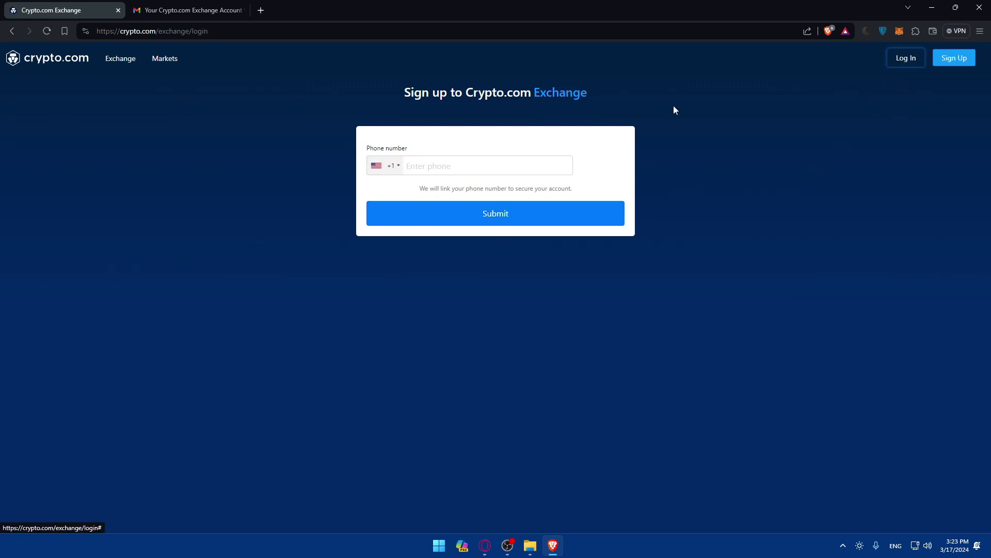
# Open the Exchange login page, close the email tab, and log in with the autofilled credentials
pyautogui.click(904, 60)
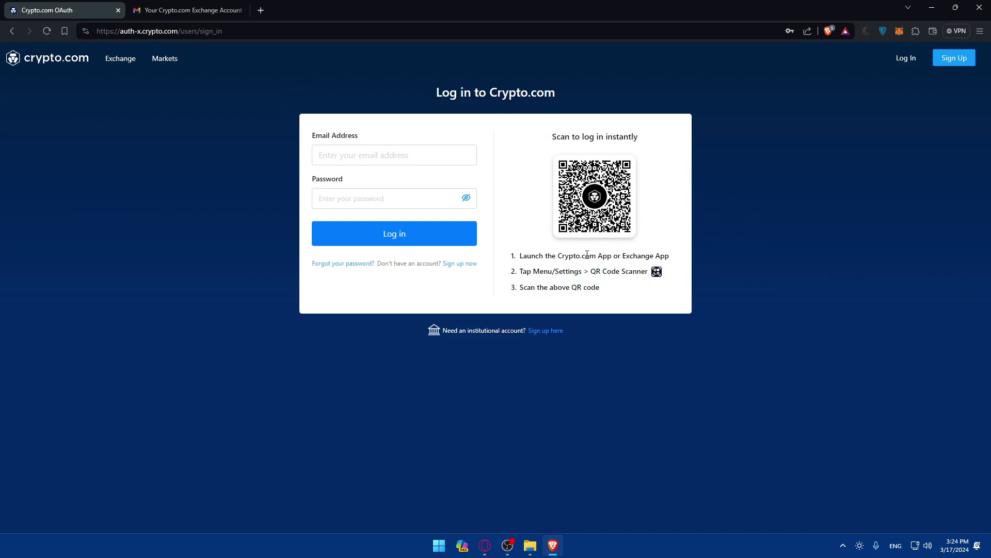
pyautogui.click(238, 9)
pyautogui.click(242, 10)
pyautogui.click(343, 155)
pyautogui.click(387, 194)
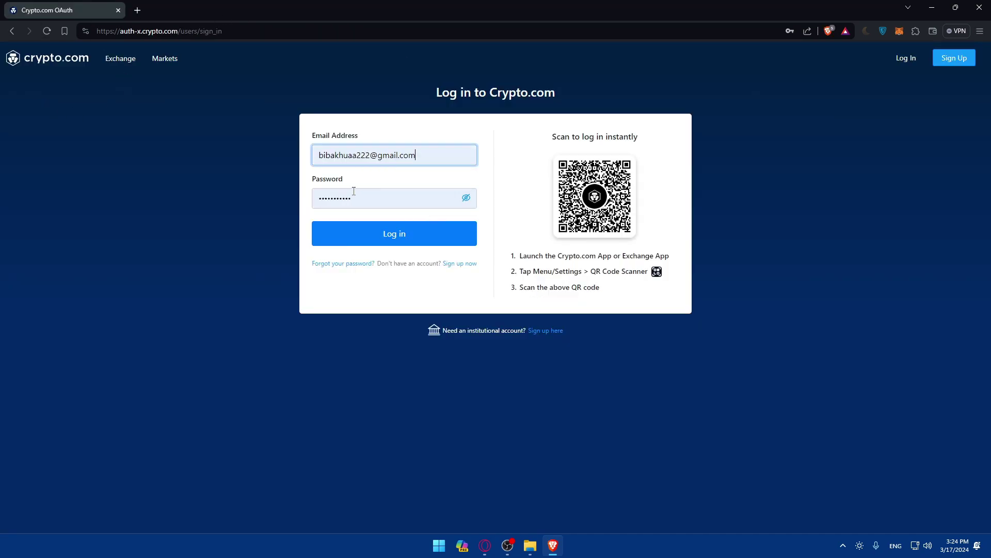
pyautogui.click(356, 192)
pyautogui.click(369, 237)
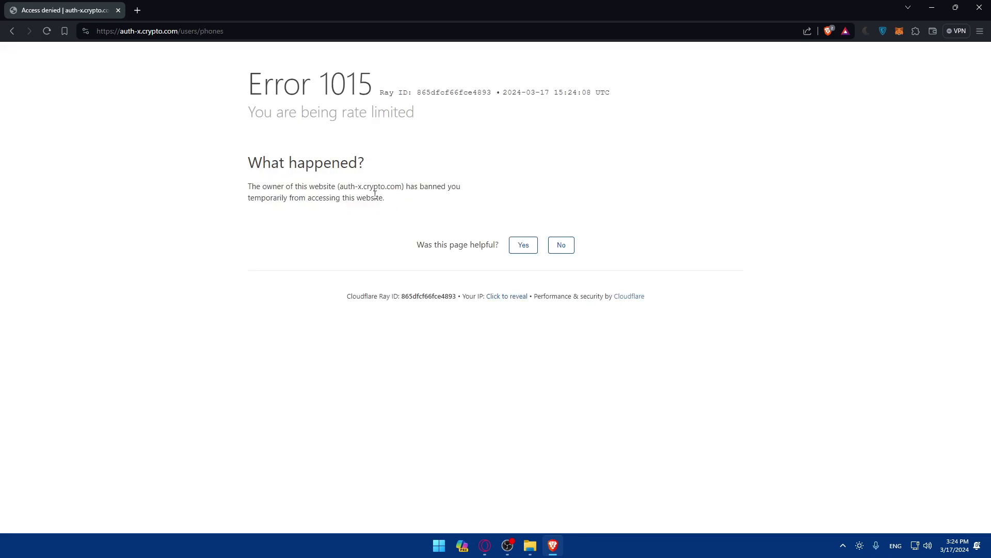
# Return to the login page, re-enter the password and try logging in again
pyautogui.hotkey('alt', 'Left')
pyautogui.click(385, 199)
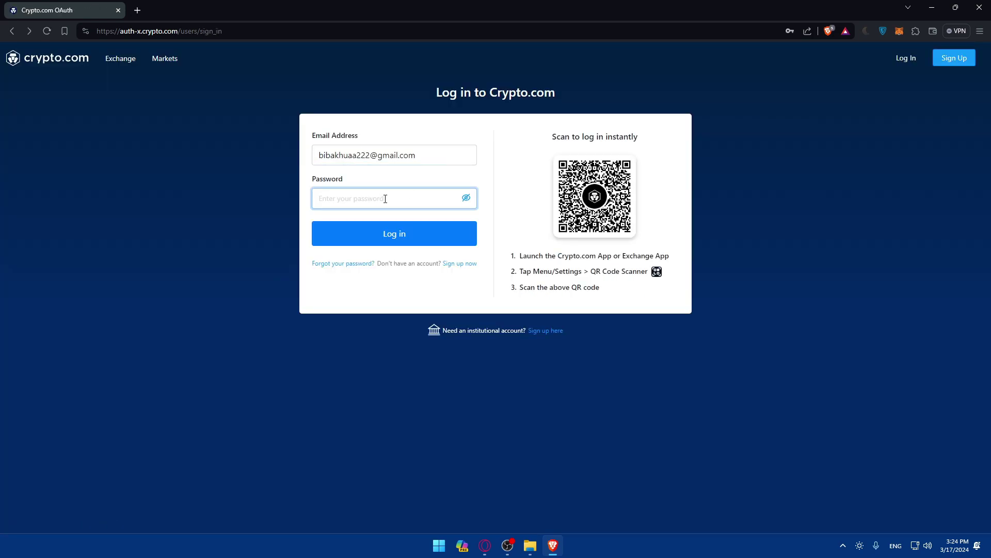
pyautogui.write('••')
pyautogui.click(406, 245)
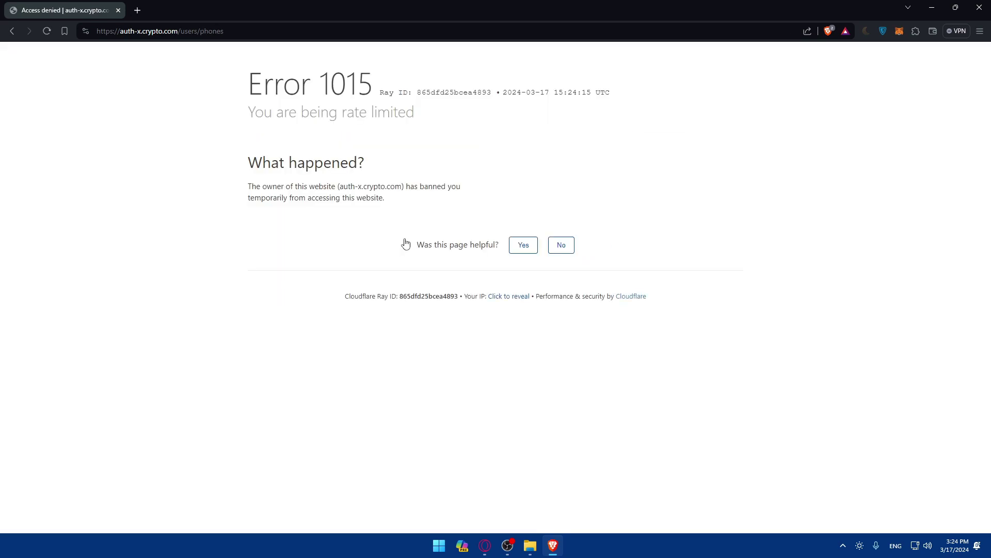
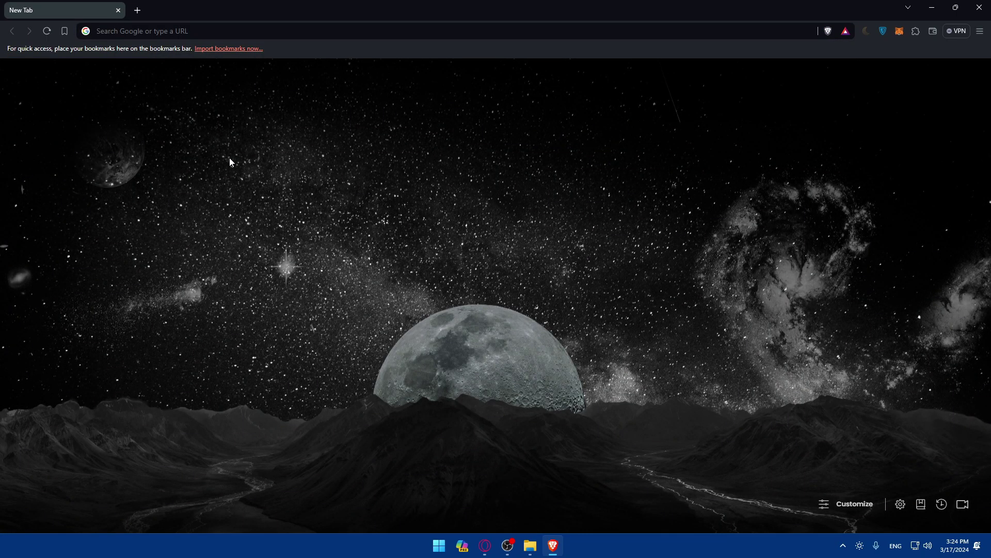
# Switch to the Brave browser showing the night-sky mountain New Tab page
pyautogui.click(484, 545)
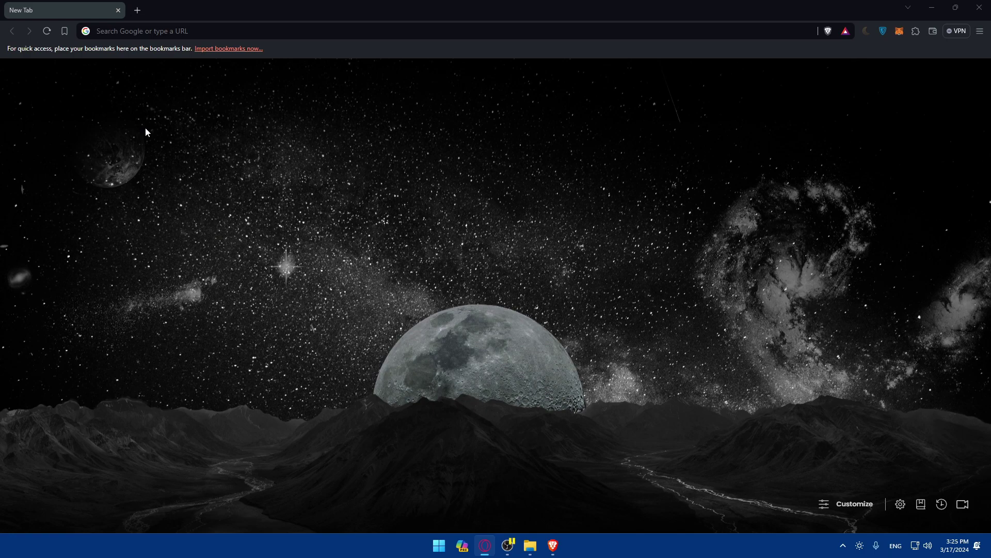
# Search Google for 'enable 2fa in crypto.com' from the address bar
pyautogui.click(156, 35)
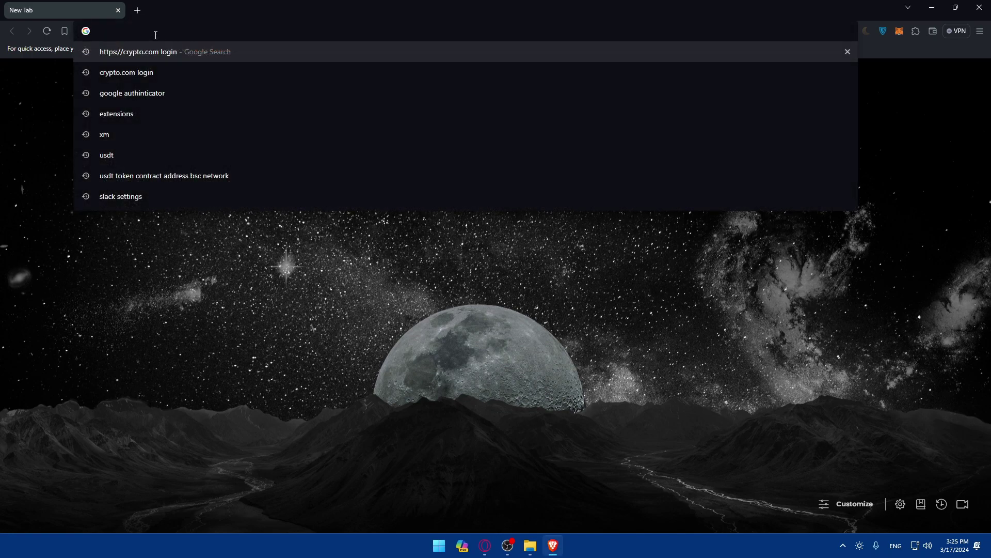
pyautogui.write('enable 2')
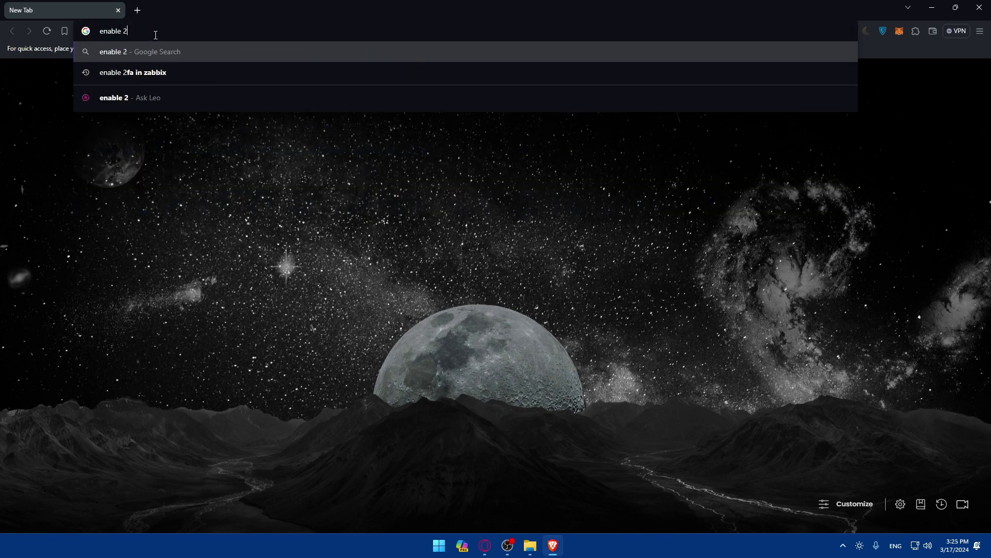
pyautogui.write('fa in cr')
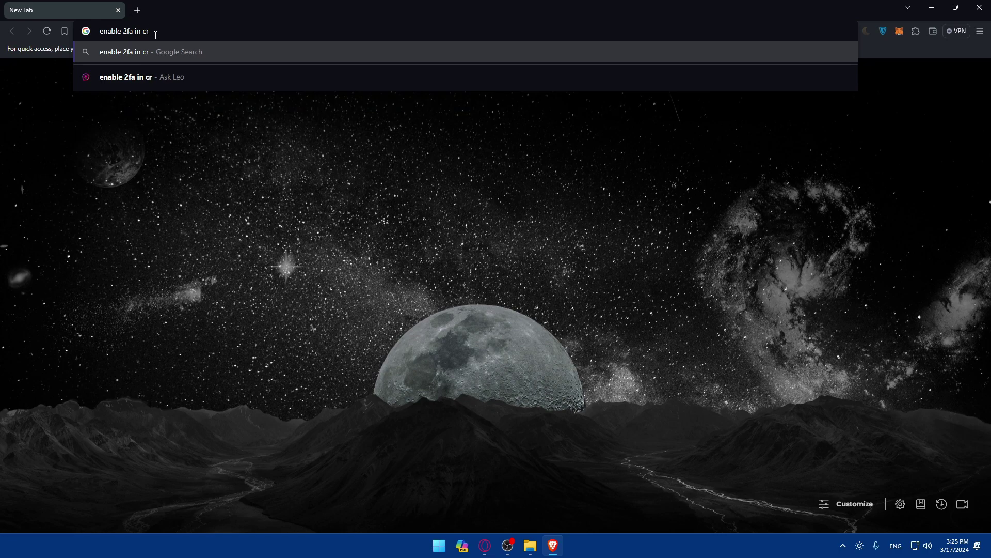
pyautogui.write('ypto.')
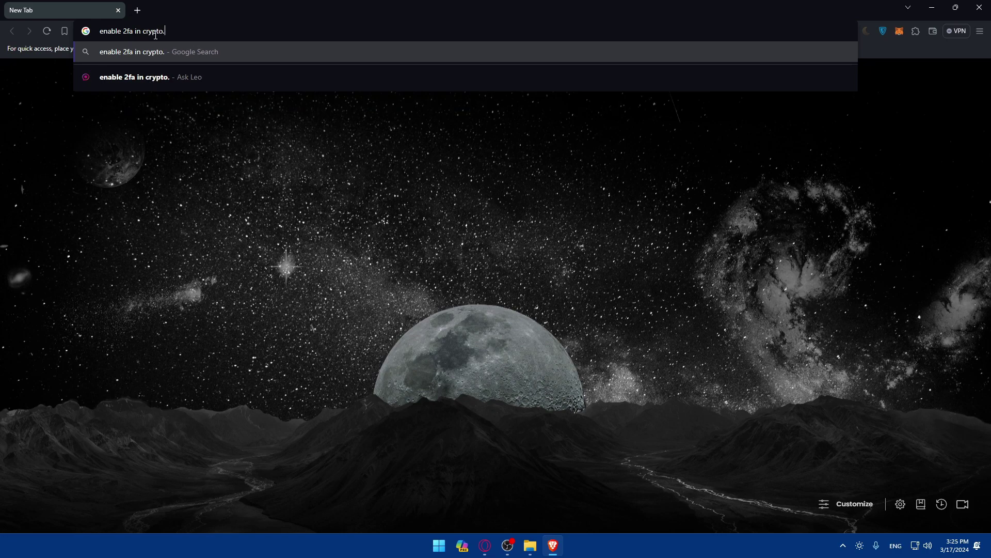
pyautogui.write('com')
pyautogui.press('Return')
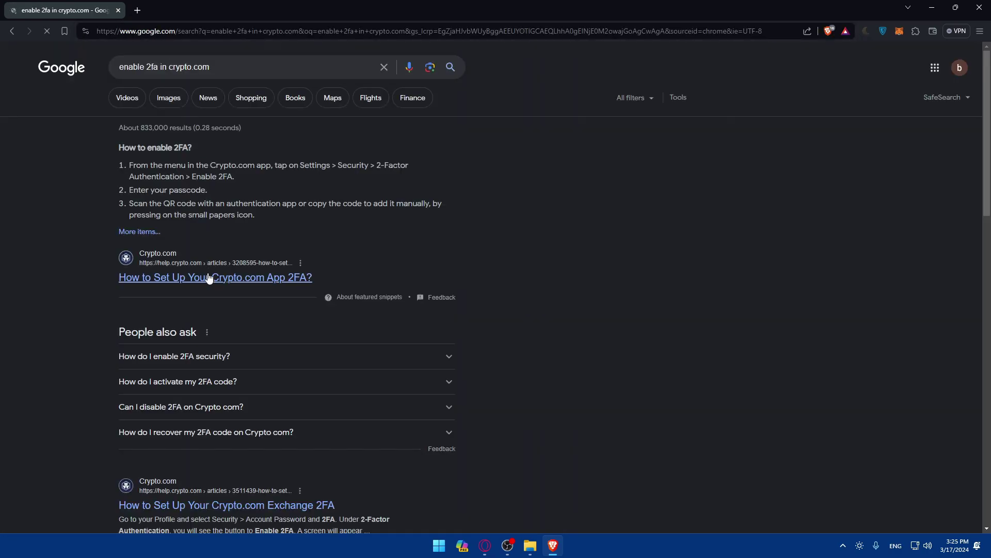
# Open the 'How to Set Up Your Crypto.com App 2FA?' result in a new tab and skim its opening
pyautogui.middleClick(210, 279)
pyautogui.click(184, 9)
pyautogui.scroll(-5, 365, 215)
pyautogui.scroll(-10, 366, 215)
pyautogui.scroll(7, 366, 215)
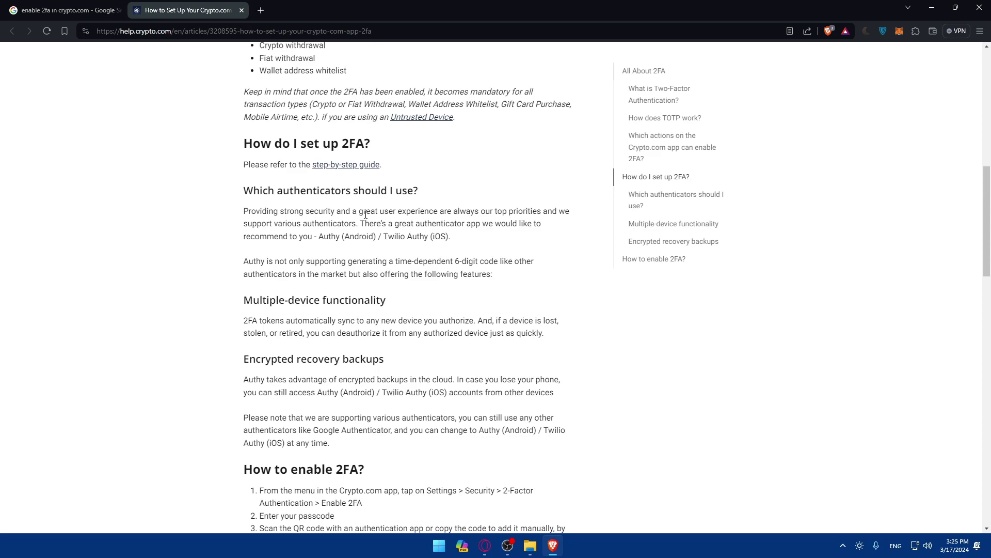
pyautogui.scroll(7, 366, 216)
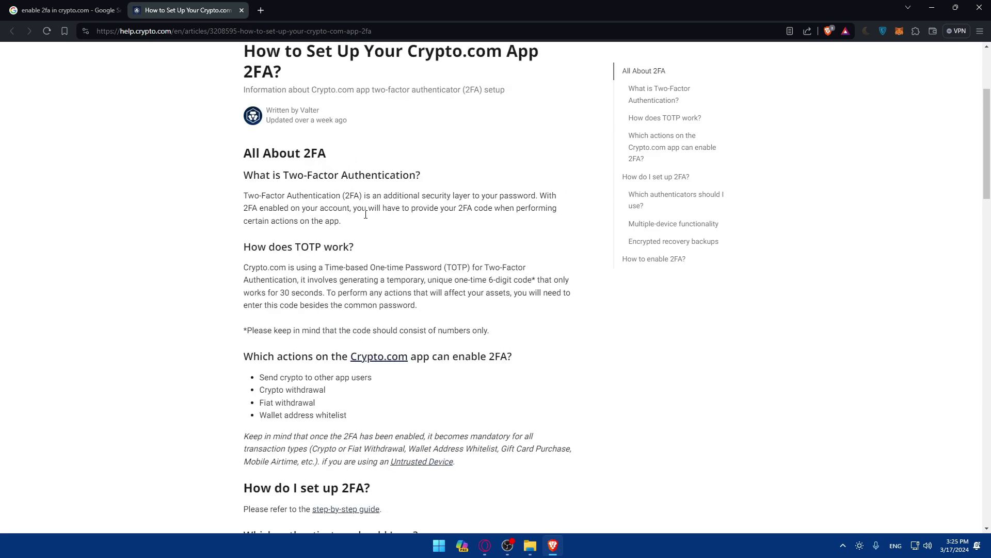
pyautogui.scroll(-2, 328, 191)
# Read the TOTP and 'Which authenticators should I use?' sections, highlighting the Authy and Twilio recommendation
pyautogui.moveTo(221, 161); pyautogui.dragTo(372, 162)
pyautogui.click(372, 181)
pyautogui.scroll(-2, 372, 181)
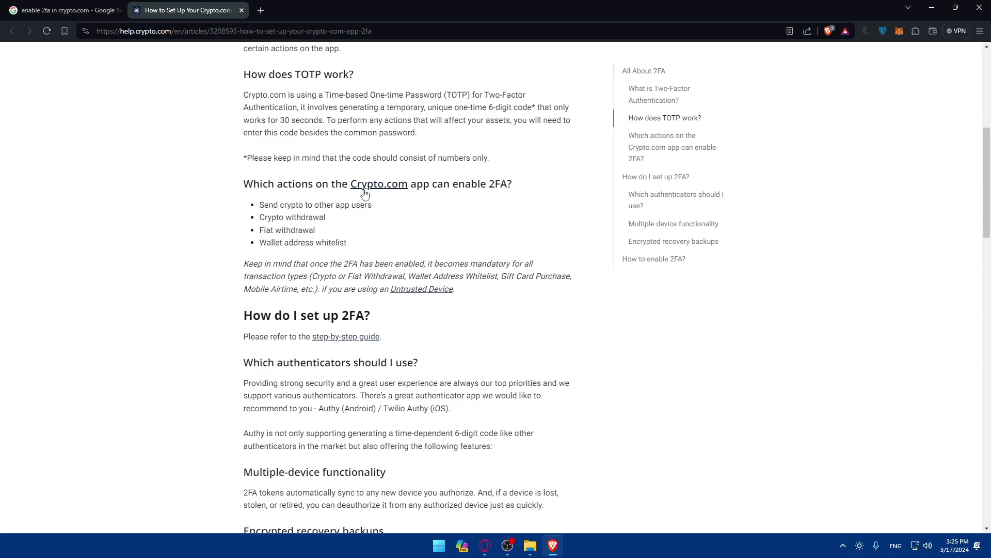
pyautogui.scroll(-2, 453, 205)
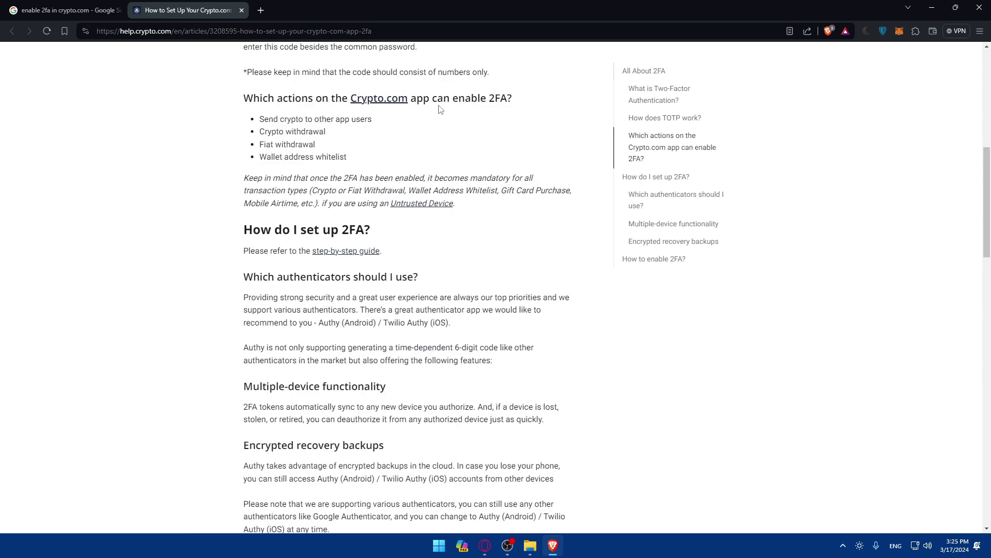
pyautogui.scroll(-2, 248, 139)
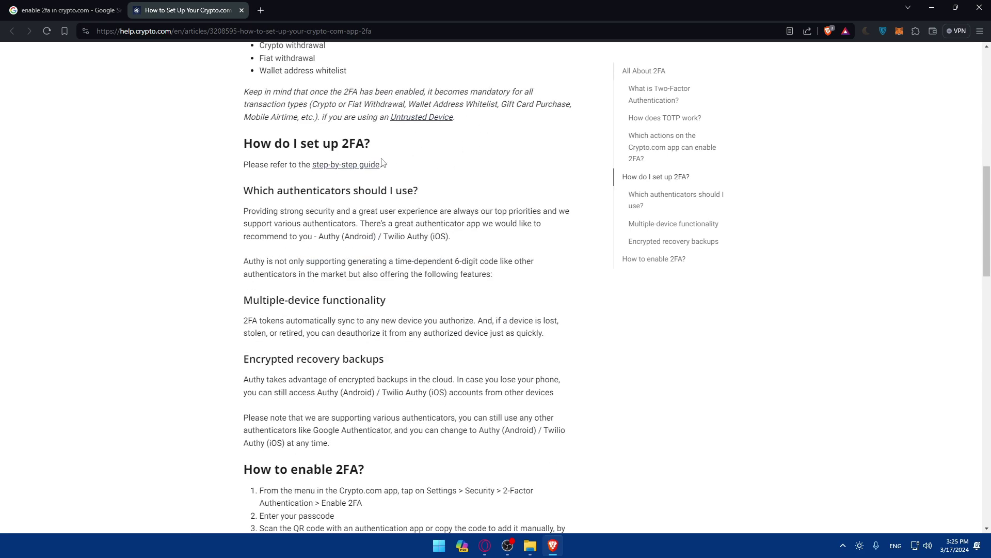
pyautogui.moveTo(235, 189); pyautogui.dragTo(410, 190)
pyautogui.click(427, 188)
pyautogui.moveTo(455, 223); pyautogui.dragTo(312, 240)
pyautogui.click(377, 257)
pyautogui.click(325, 247)
pyautogui.moveTo(382, 239); pyautogui.dragTo(426, 240)
pyautogui.click(438, 242)
# Read on past 'Encrypted recovery backups' to 'How to enable 2FA?', noting Settings and Security in step 1
pyautogui.scroll(-2, 372, 244)
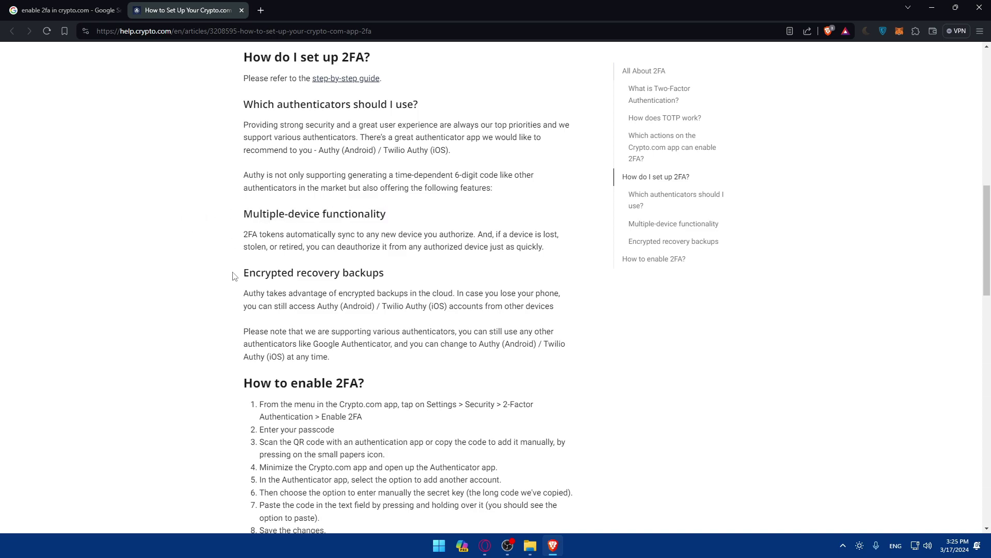
pyautogui.moveTo(233, 273); pyautogui.dragTo(398, 276)
pyautogui.click(401, 278)
pyautogui.scroll(-2, 405, 289)
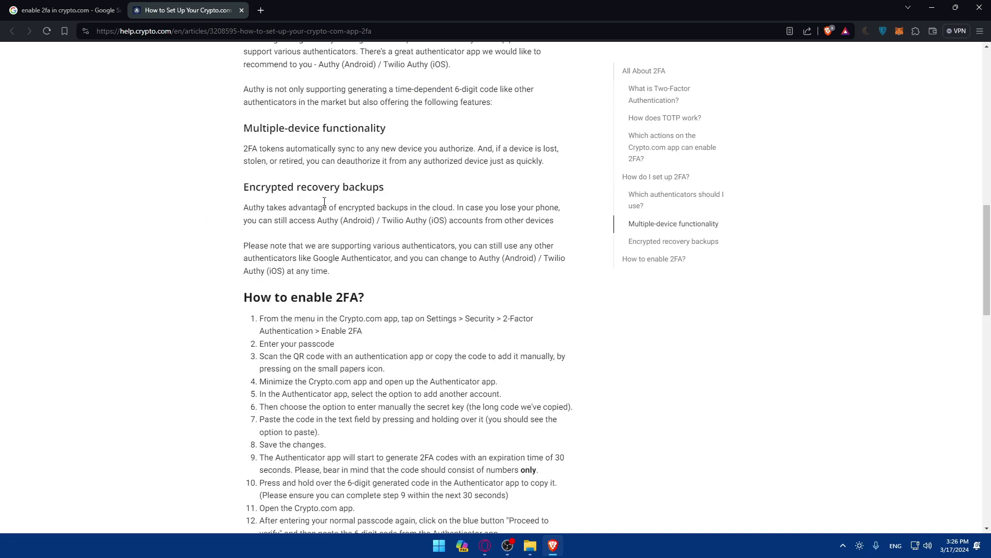
pyautogui.scroll(-2, 226, 191)
pyautogui.moveTo(233, 217); pyautogui.dragTo(396, 215)
pyautogui.click(396, 216)
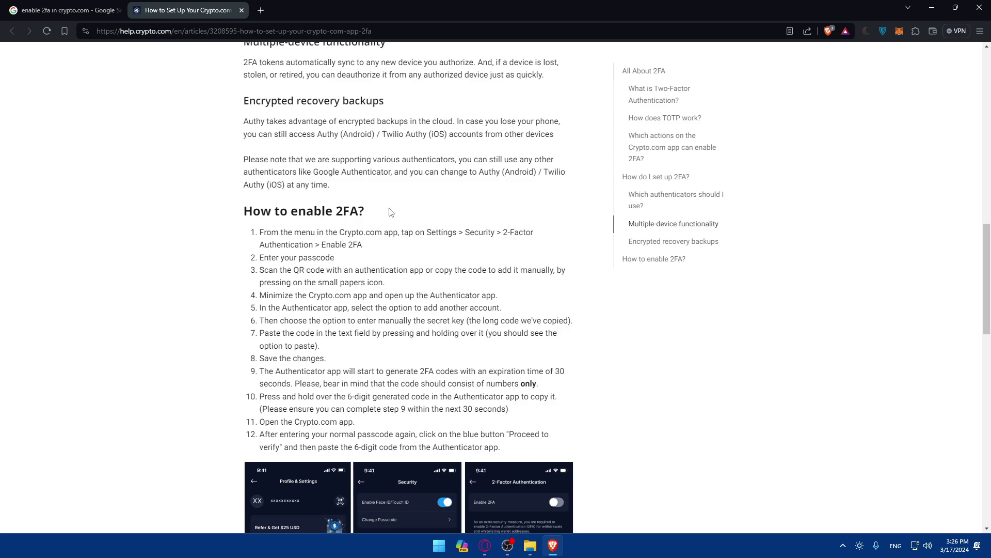
pyautogui.doubleClick(442, 232)
pyautogui.click(464, 232)
pyautogui.doubleClick(480, 232)
pyautogui.scroll(-2, 490, 231)
pyautogui.scroll(-4, 454, 197)
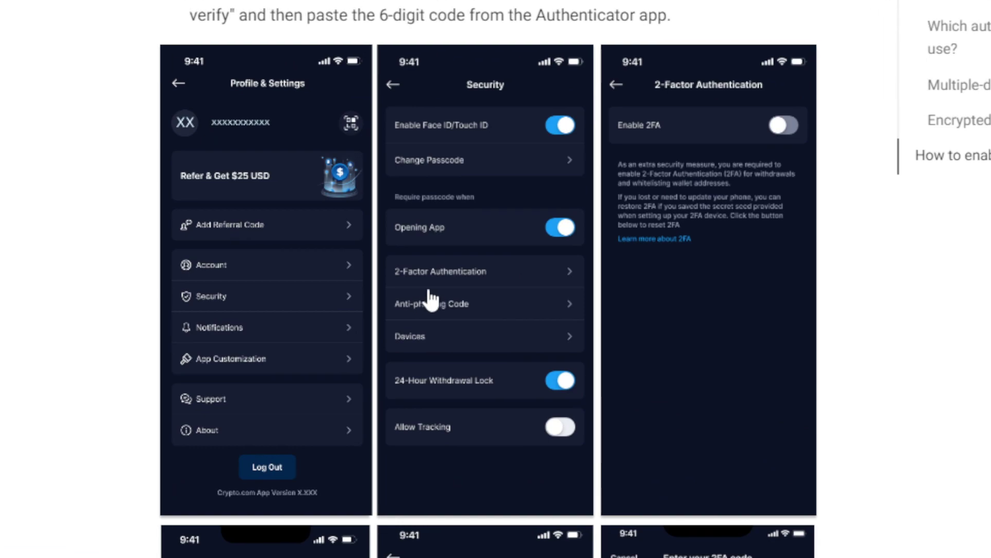
pyautogui.scroll(3, 397, 330)
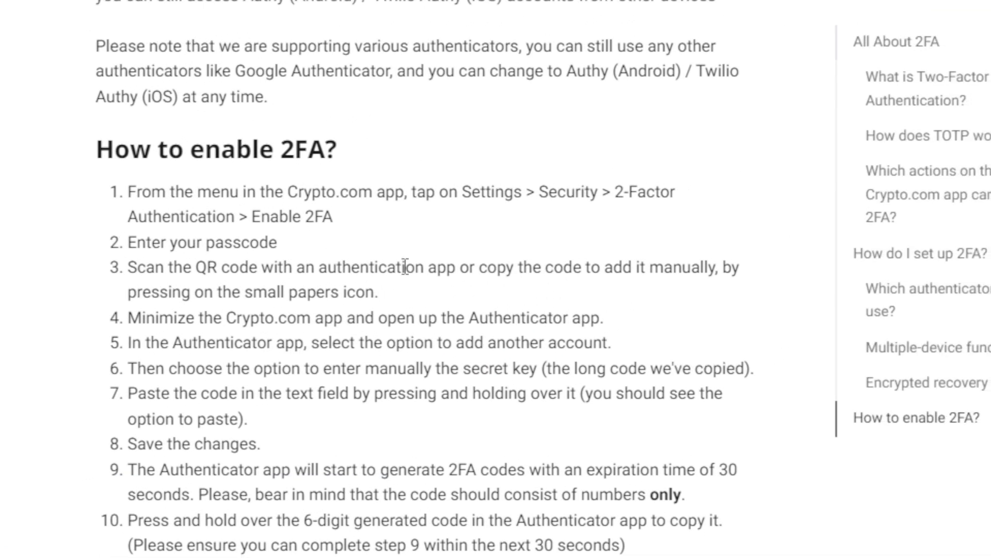
pyautogui.scroll(1, 449, 263)
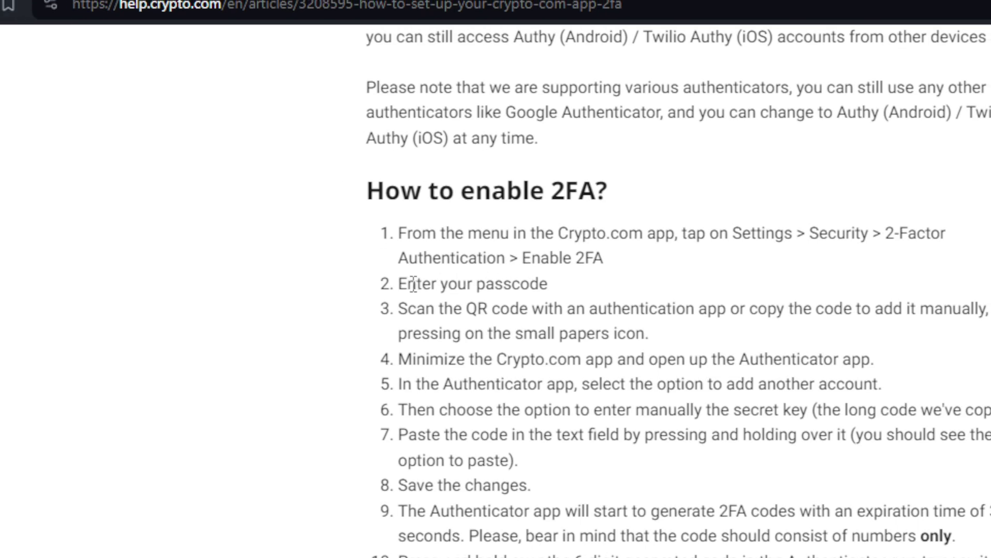
pyautogui.moveTo(398, 283); pyautogui.dragTo(537, 283)
pyautogui.click(562, 283)
pyautogui.scroll(-3, 543, 425)
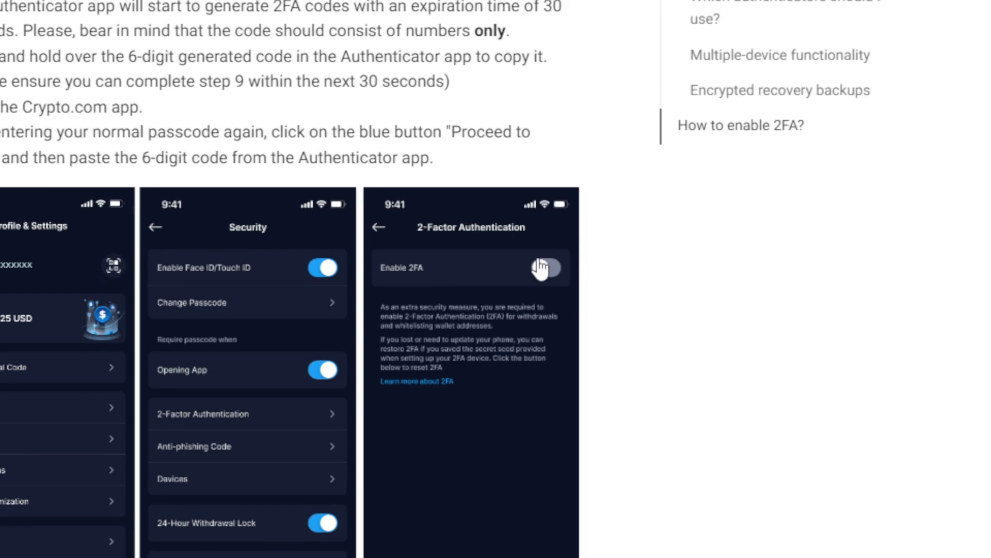
pyautogui.scroll(-8, 540, 267)
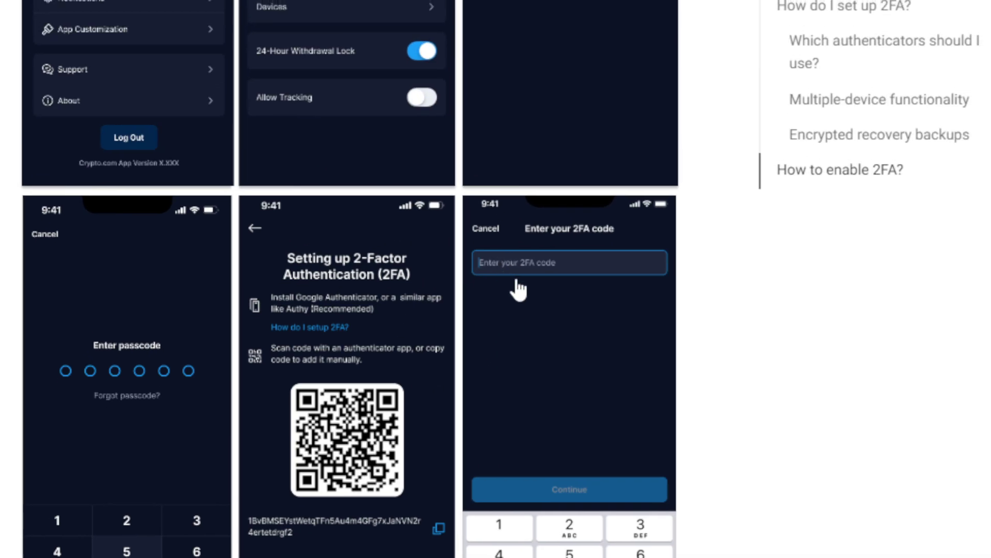
pyautogui.scroll(6, 443, 351)
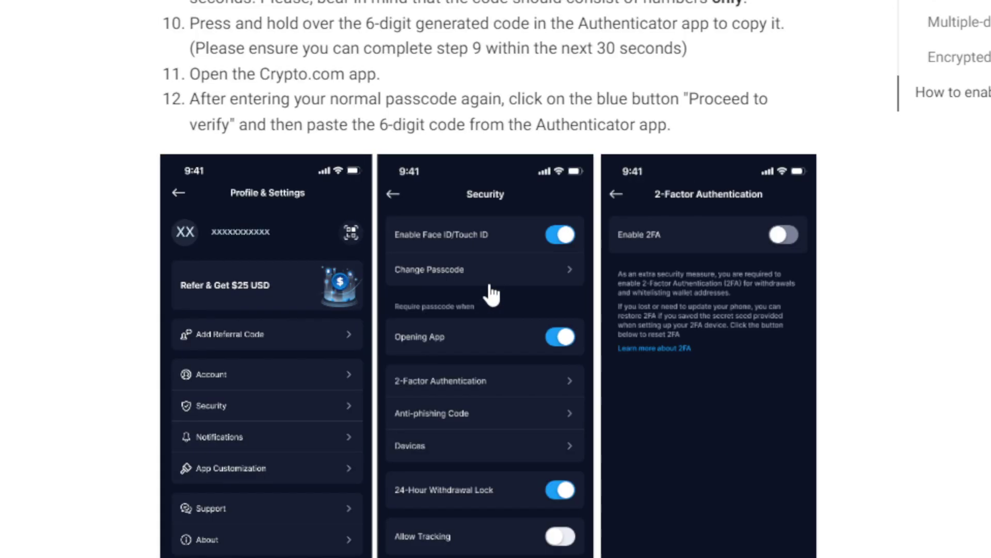
pyautogui.scroll(4, 491, 235)
pyautogui.scroll(5, 519, 267)
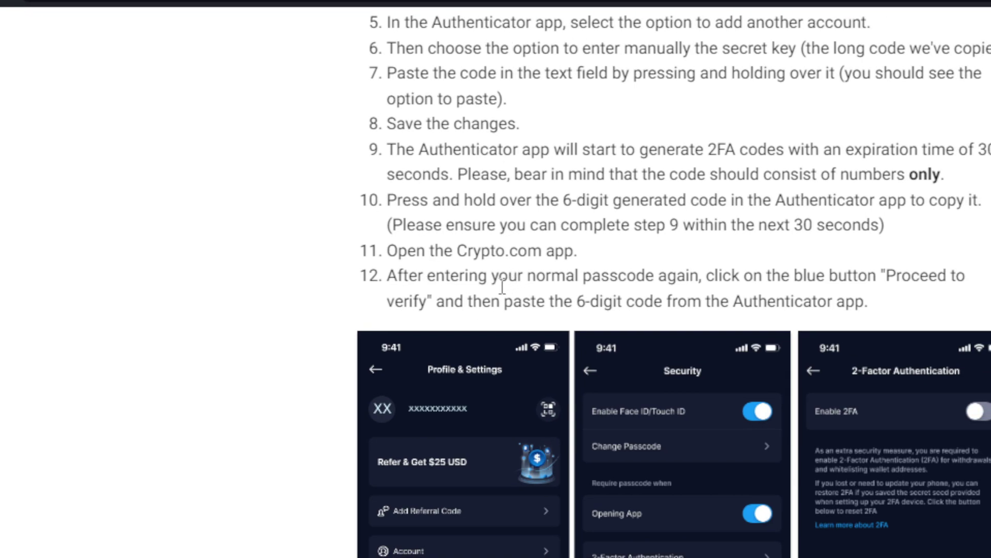
pyautogui.scroll(-10, 676, 394)
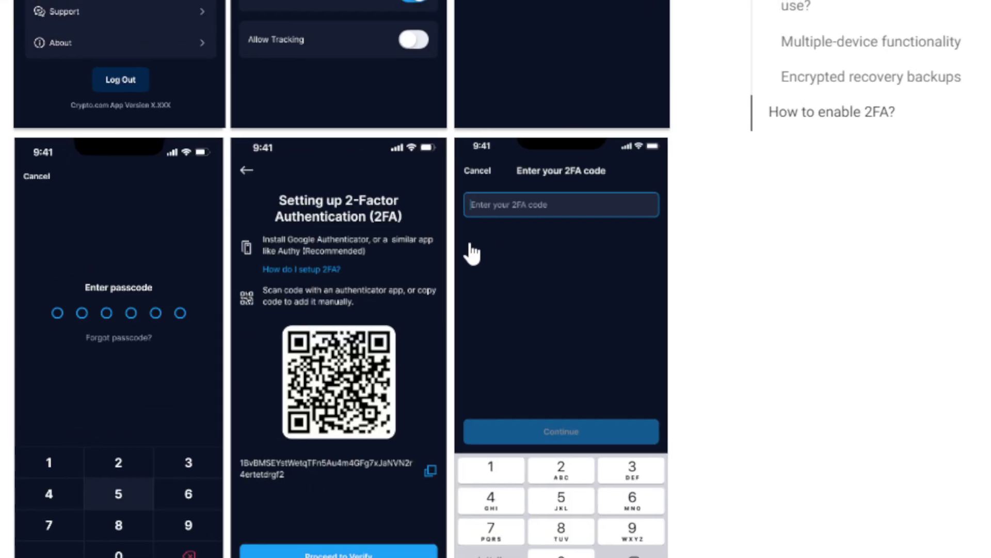
pyautogui.scroll(-8, 473, 255)
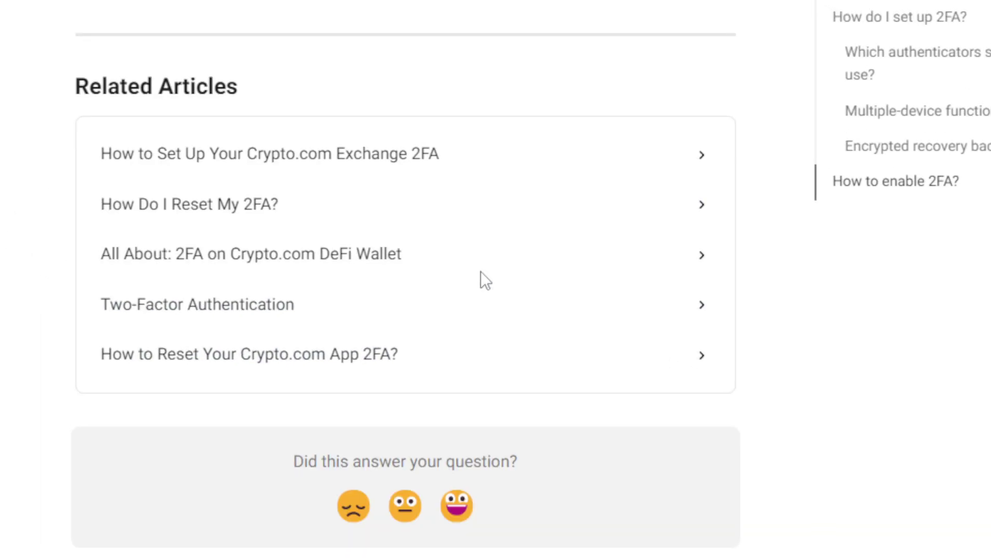
pyautogui.scroll(4, 485, 280)
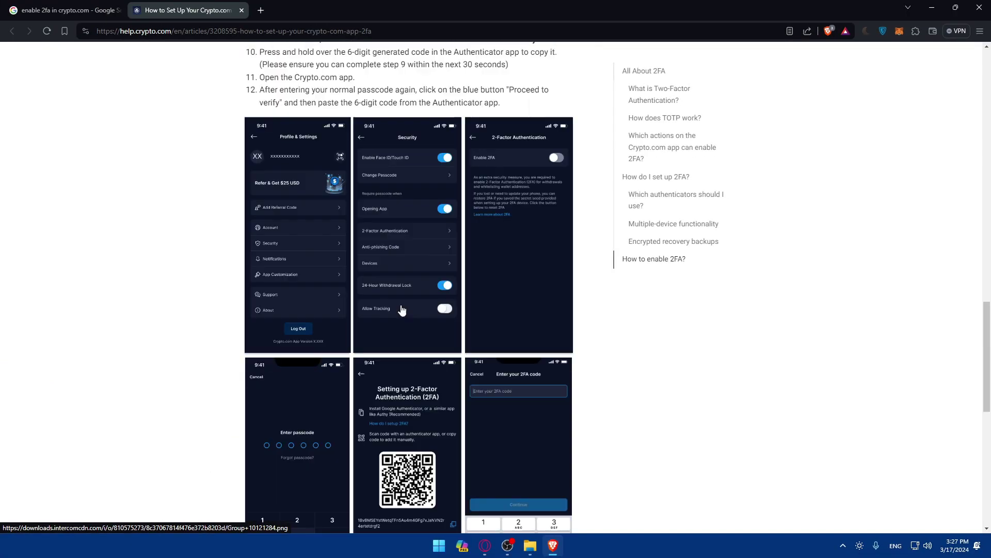
pyautogui.scroll(6, 483, 248)
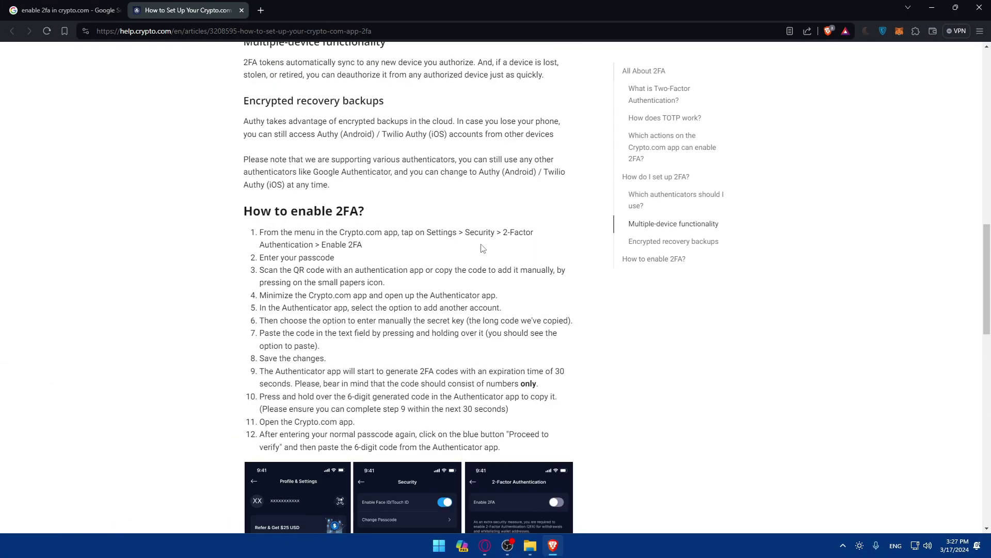
pyautogui.scroll(15, 482, 249)
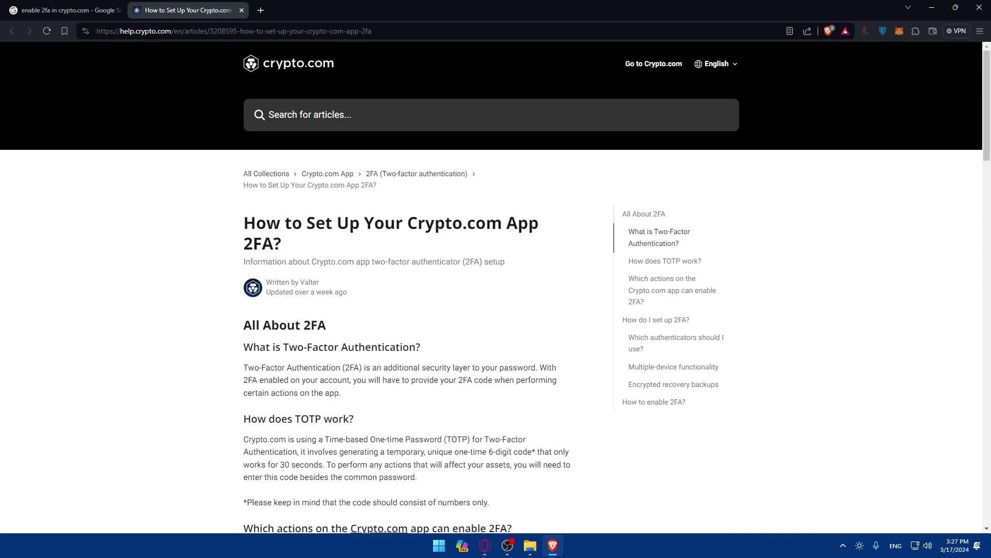